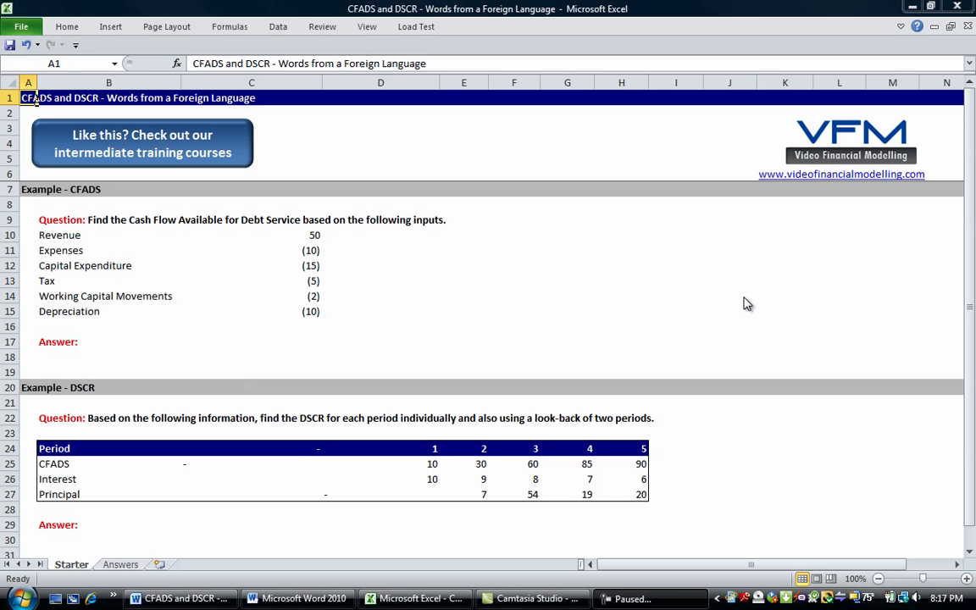
pyautogui.click(743, 296)
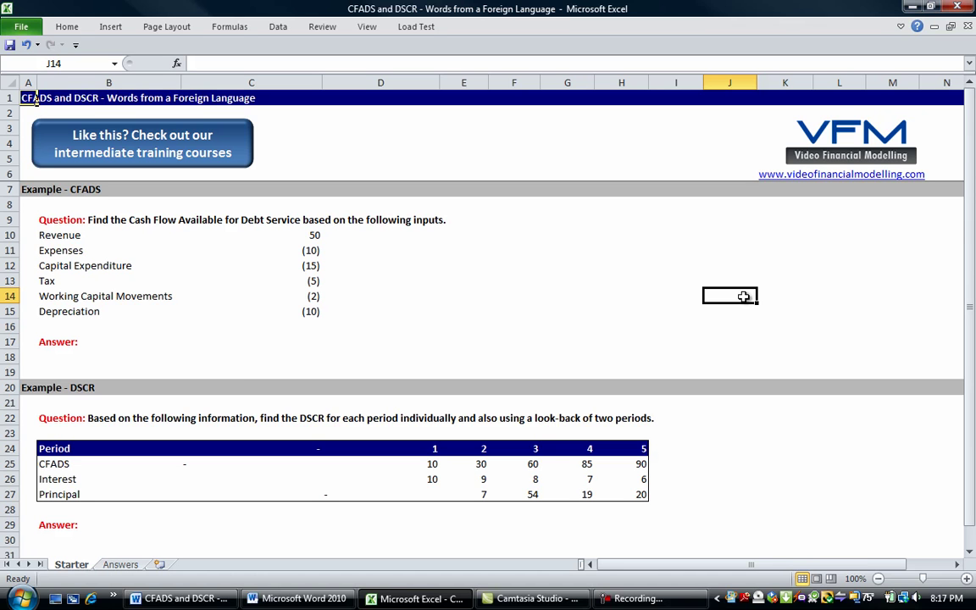
pyautogui.press('Down')
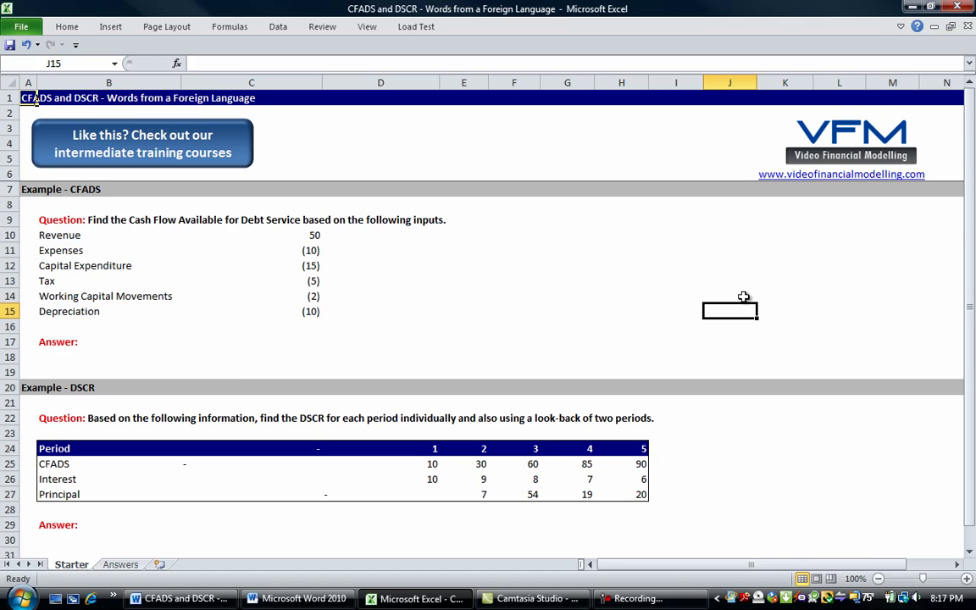
pyautogui.click(449, 138)
pyautogui.press('Up')
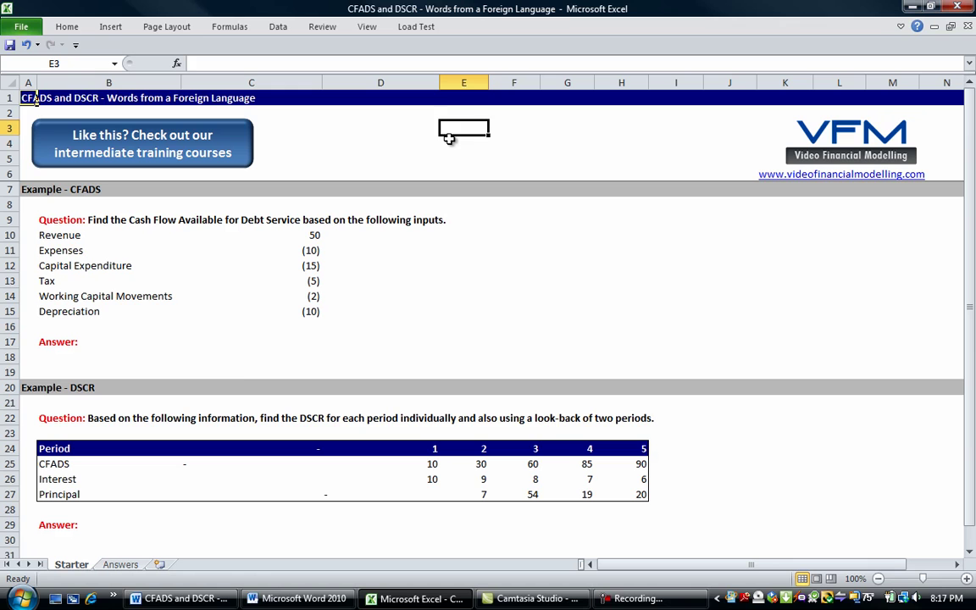
pyautogui.press('Up')
pyautogui.press('Up')
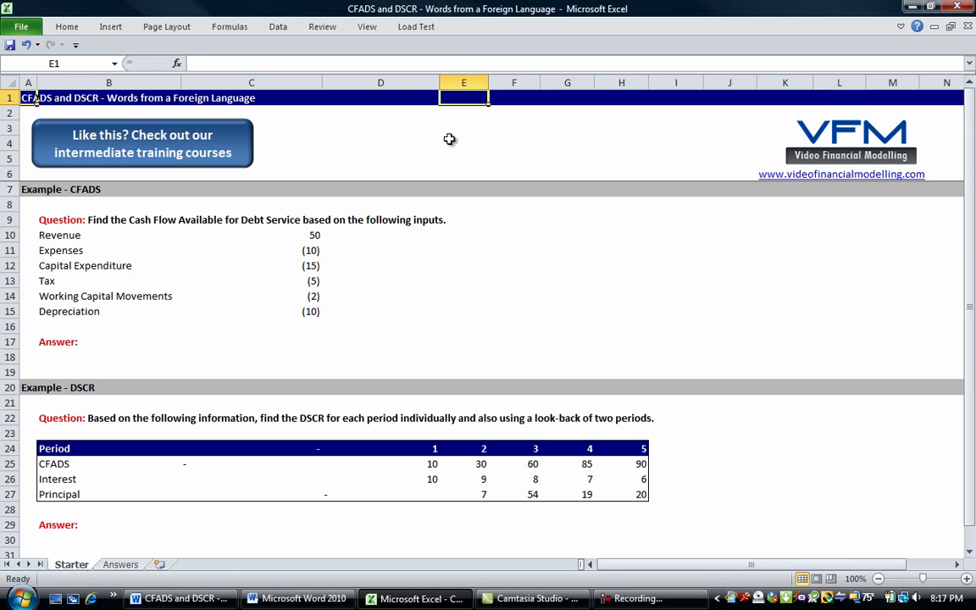
pyautogui.press('Left')
pyautogui.press('Left')
pyautogui.press('Left')
pyautogui.press('Left')
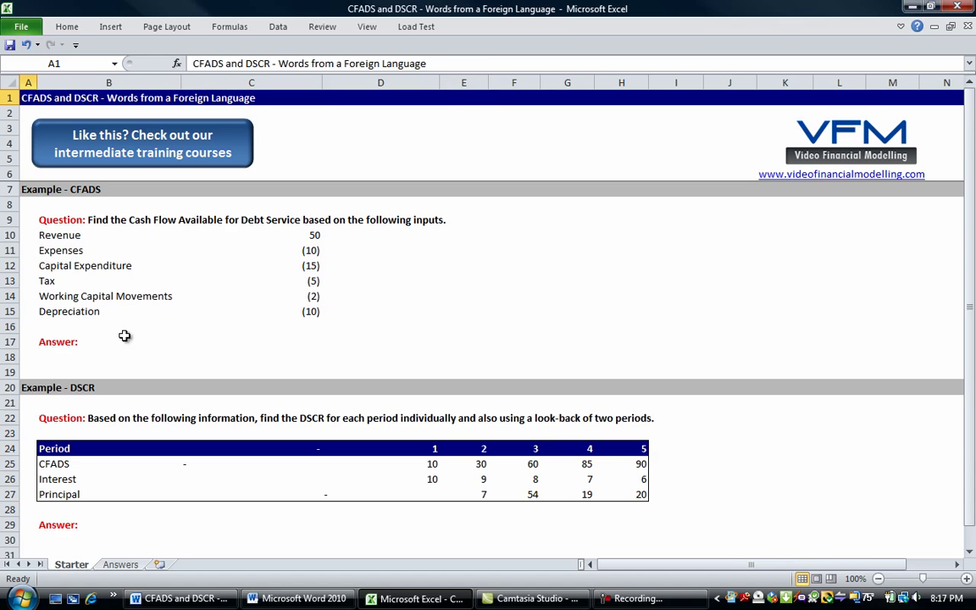
# Step: Examine the Depreciation line in row 15 of the CFADS example inputs
pyautogui.click(68, 358)
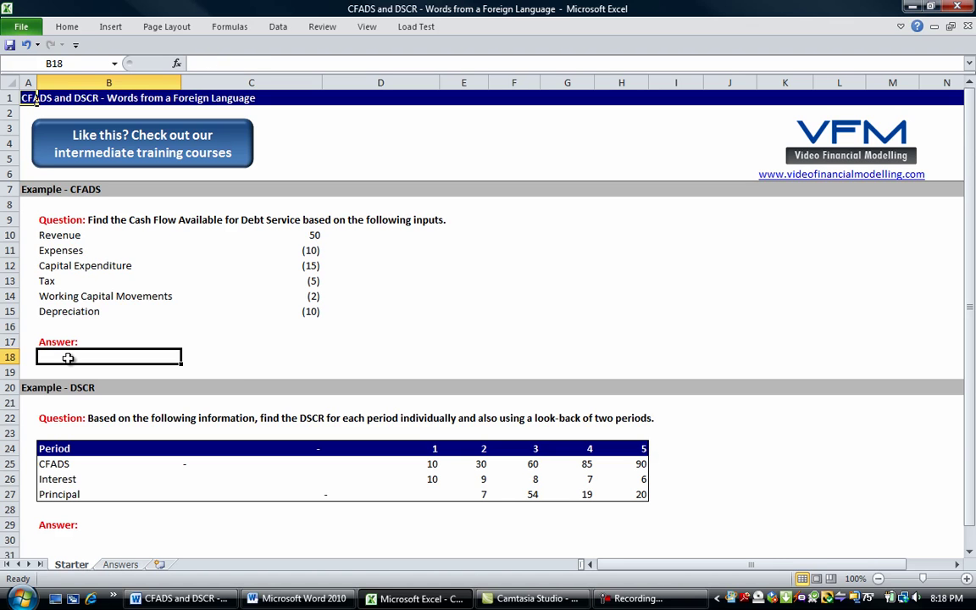
pyautogui.press('Up')
pyautogui.press('Up')
pyautogui.press('Up')
pyautogui.press('Right')
pyautogui.press('Right')
pyautogui.press('Left')
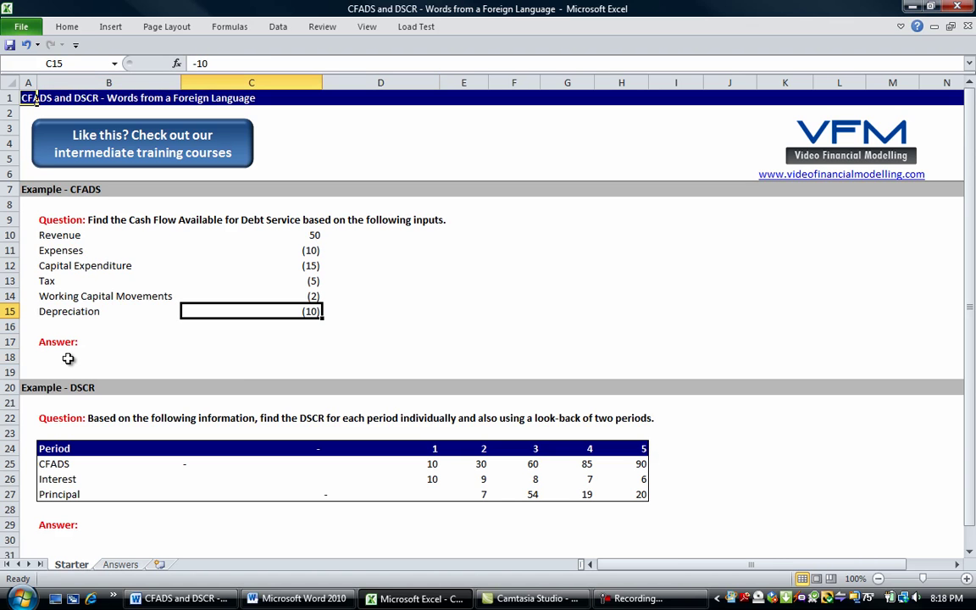
pyautogui.press('Left')
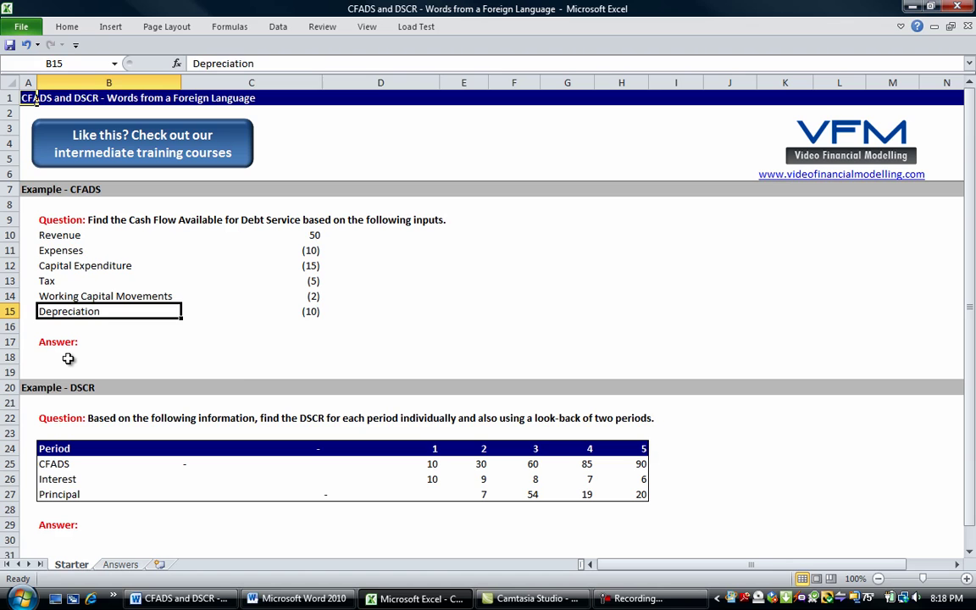
pyautogui.press('Right')
pyautogui.press('Right')
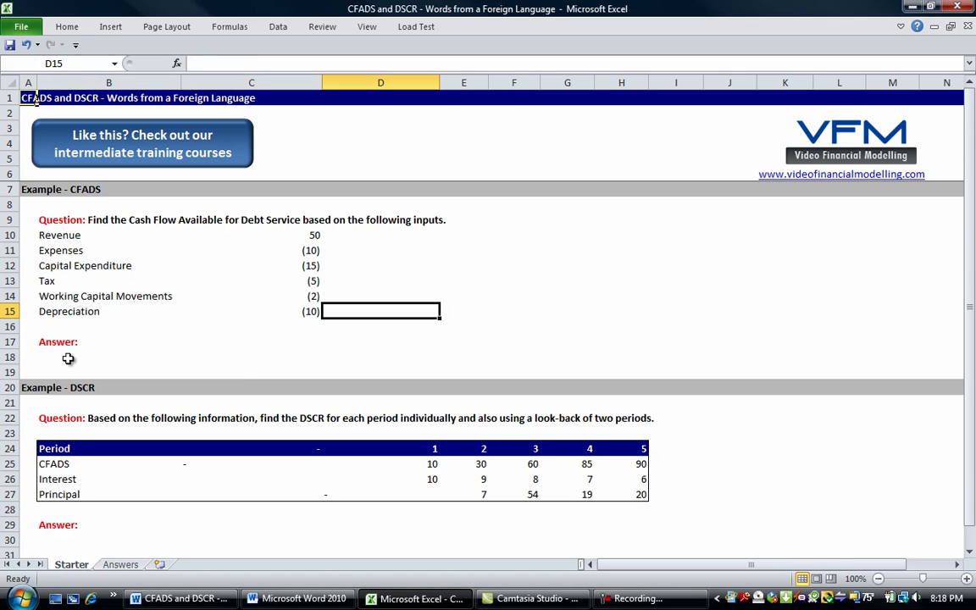
# Step: Enter the label "CFADS" in B18 under the first example's Answer heading
pyautogui.press('Down')
pyautogui.press('Down')
pyautogui.press('Down')
pyautogui.press('Left')
pyautogui.press('Left')
pyautogui.press('Left')
pyautogui.press('Right')
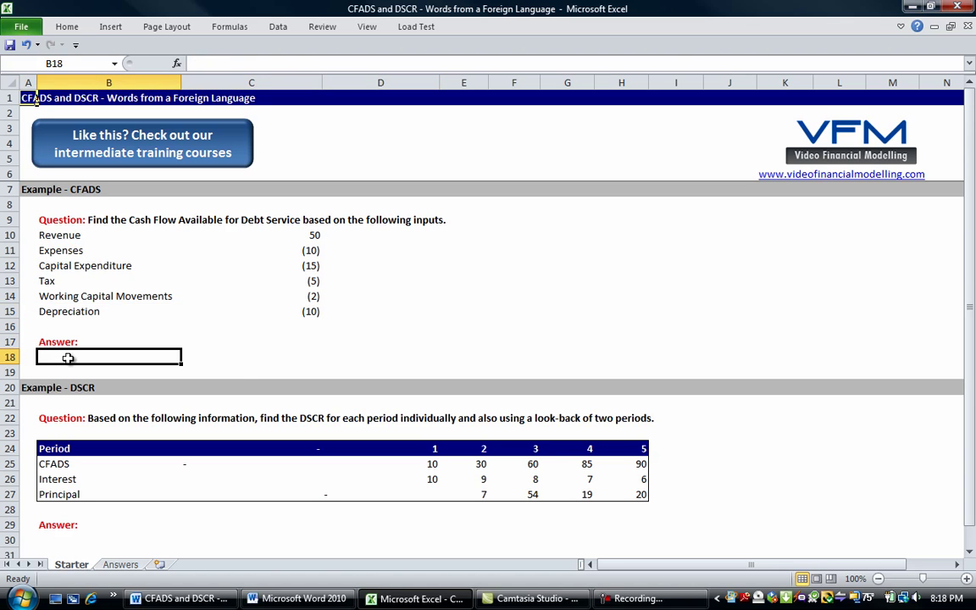
pyautogui.write('CFADS')
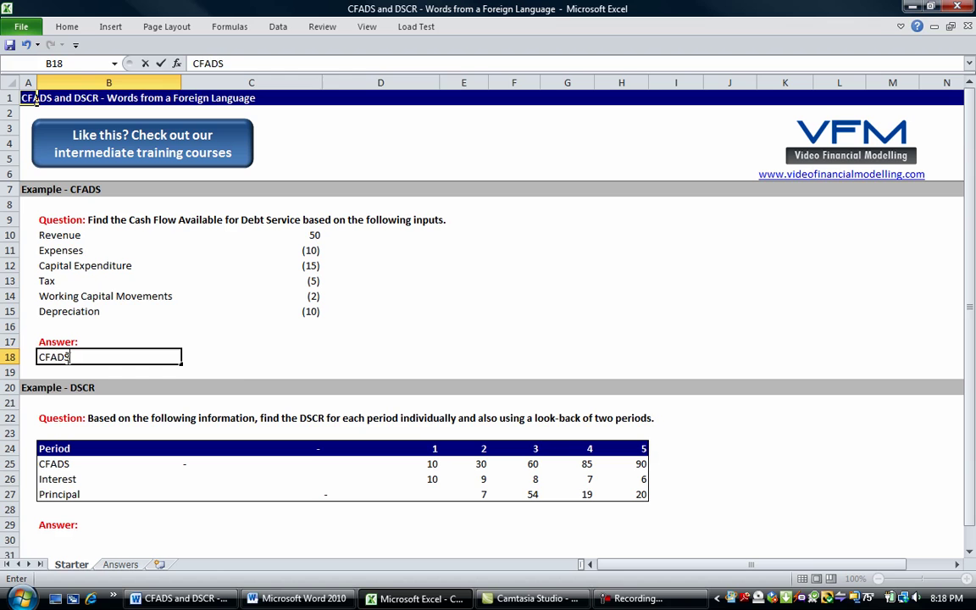
pyautogui.press('Return')
# Step: Calculate CFADS in C18 as the sum of C10:C14, from revenue through working capital movements, excluding depreciation
pyautogui.press('Up')
pyautogui.press('Right')
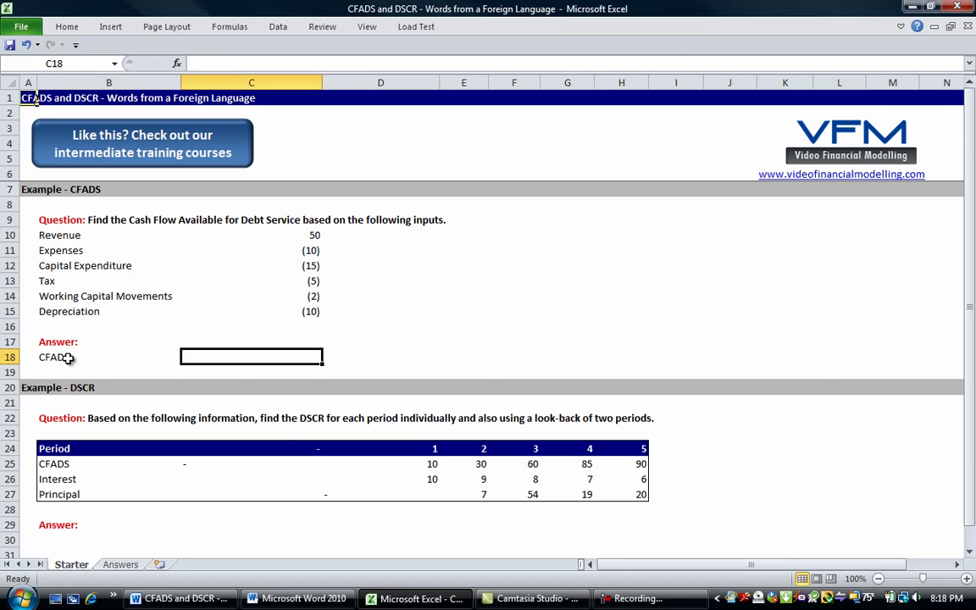
pyautogui.write('=sum(')
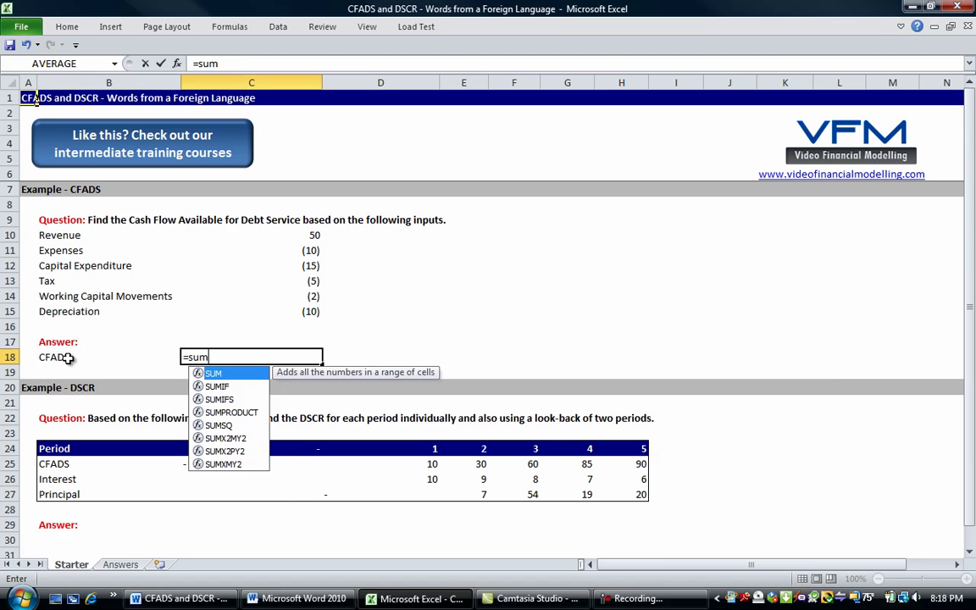
pyautogui.press('Up')
pyautogui.press('Up')
pyautogui.press('Up')
pyautogui.press('Up')
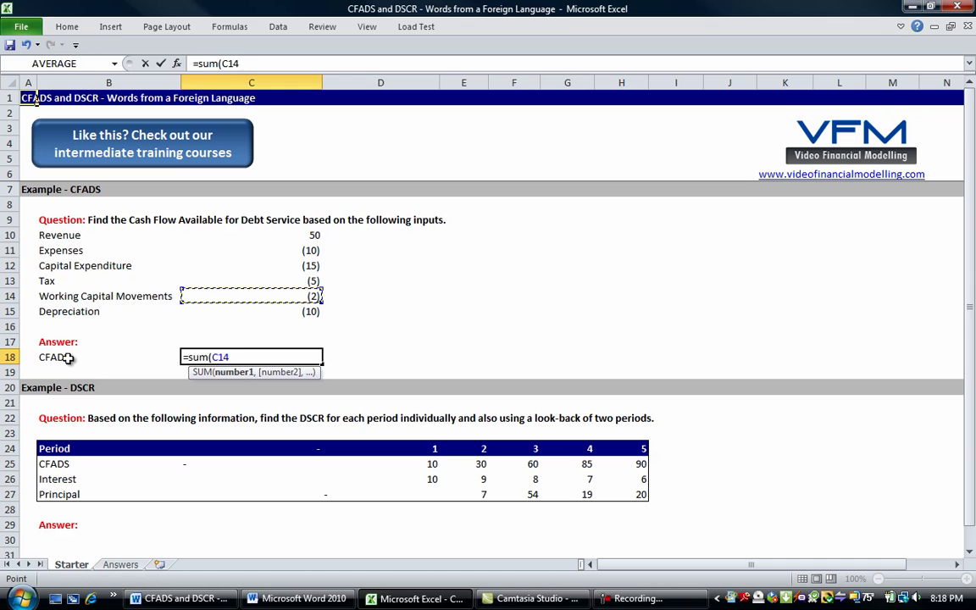
pyautogui.hotkey('shift', 'Up')
pyautogui.hotkey('shift', 'Up')
pyautogui.hotkey('shift', 'Up')
pyautogui.hotkey('shift', 'Up')
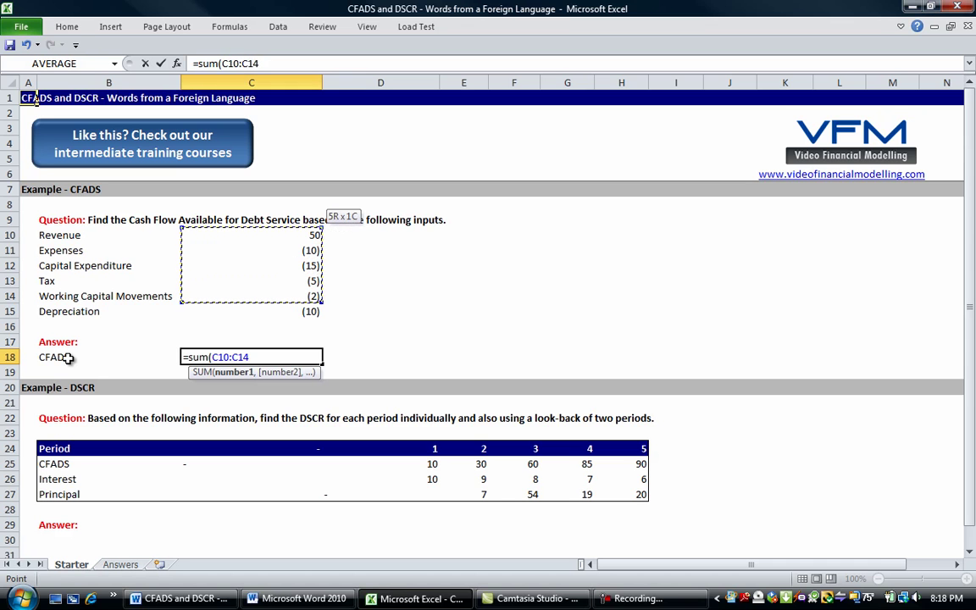
pyautogui.write(')')
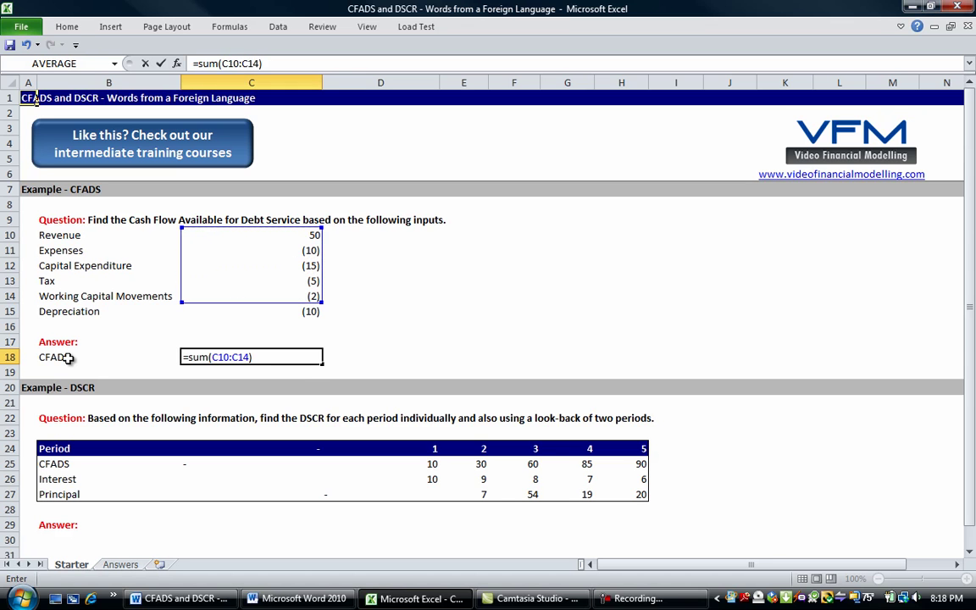
pyautogui.press('Return')
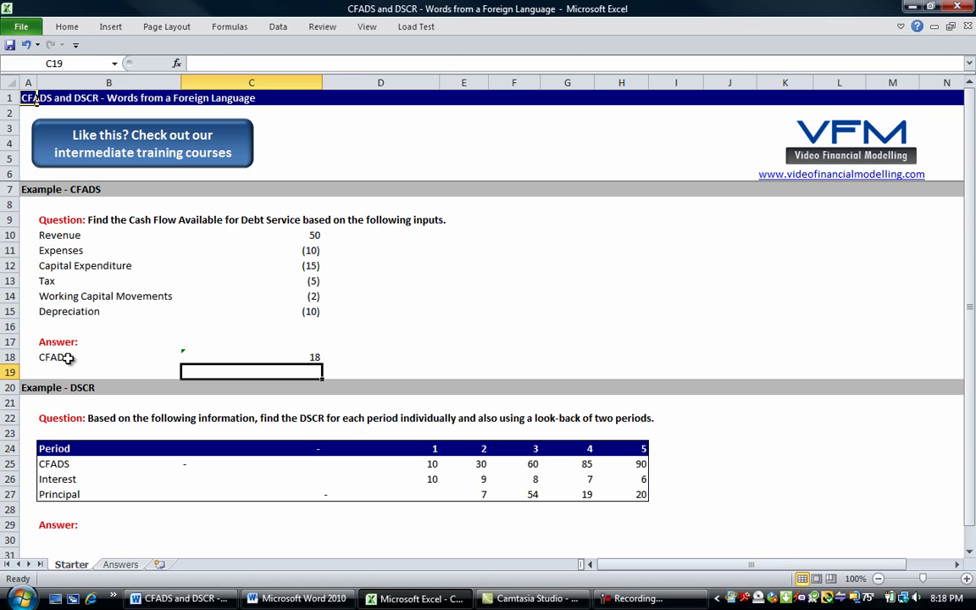
pyautogui.press('Up')
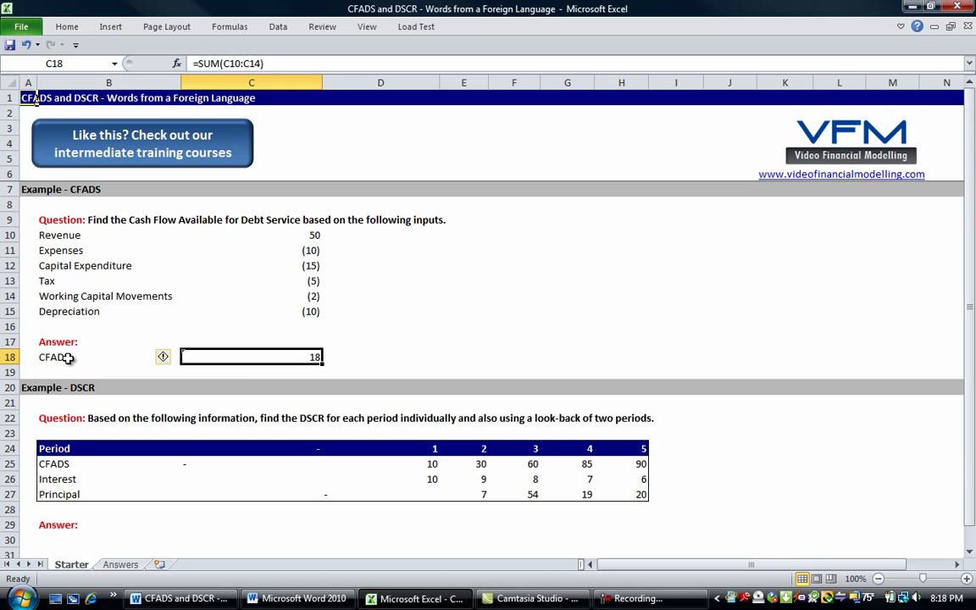
pyautogui.press('Down')
pyautogui.press('Down')
pyautogui.press('Down')
pyautogui.press('Down')
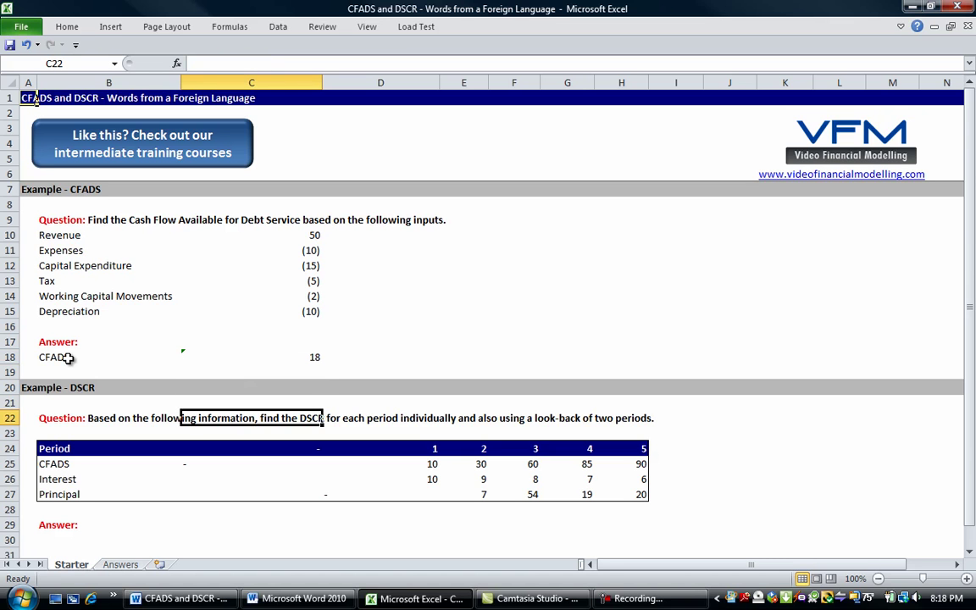
pyautogui.press('Up')
pyautogui.press('Up')
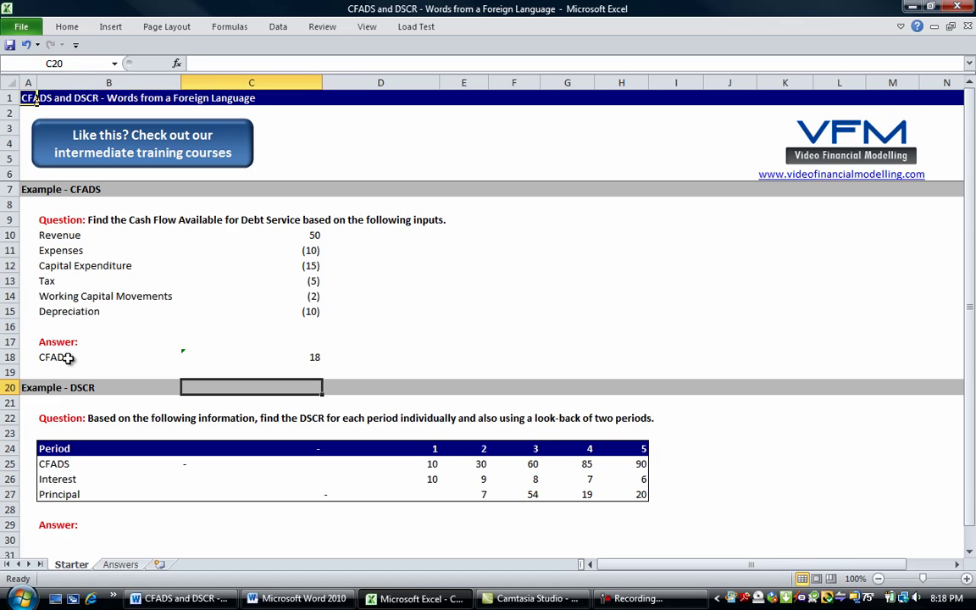
# Step: Enter the label "Debt Service" in B30 under the DSCR example's Answer heading
pyautogui.press('Down')
pyautogui.press('Down')
pyautogui.press('Down')
pyautogui.press('Down')
pyautogui.press('Down')
pyautogui.press('Down')
pyautogui.press('Down')
pyautogui.press('Down')
pyautogui.press('Down')
pyautogui.press('Down')
pyautogui.press('Down')
pyautogui.press('Down')
pyautogui.press('Down')
pyautogui.press('Down')
pyautogui.press('Up')
pyautogui.press('Up')
pyautogui.press('Up')
pyautogui.press('Left')
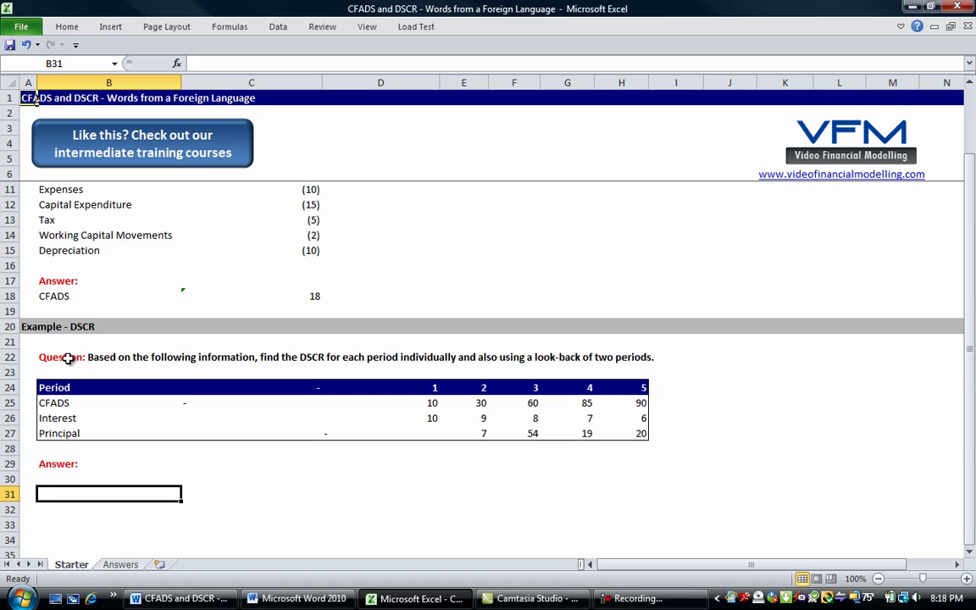
pyautogui.press('Up')
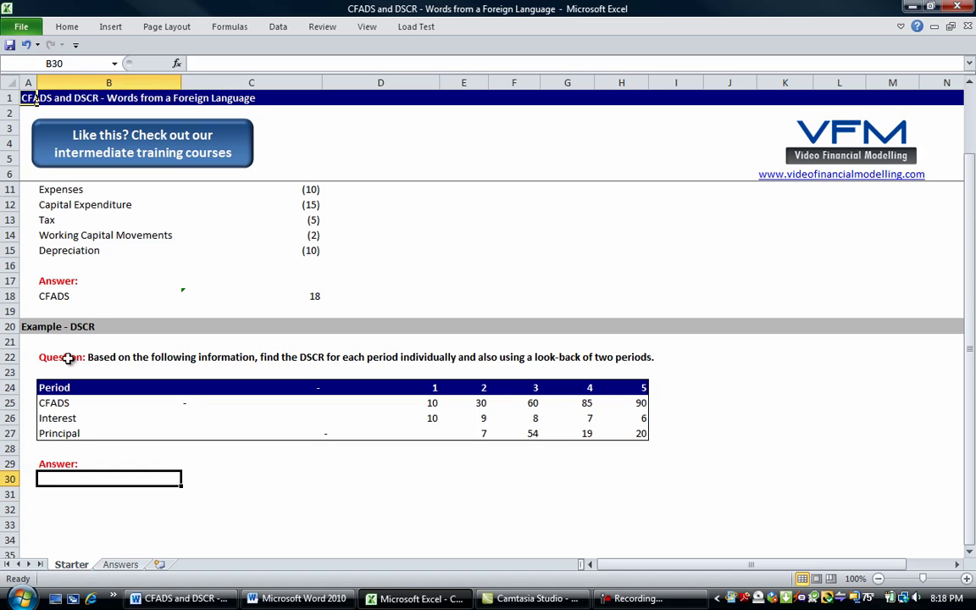
pyautogui.write('Debt S')
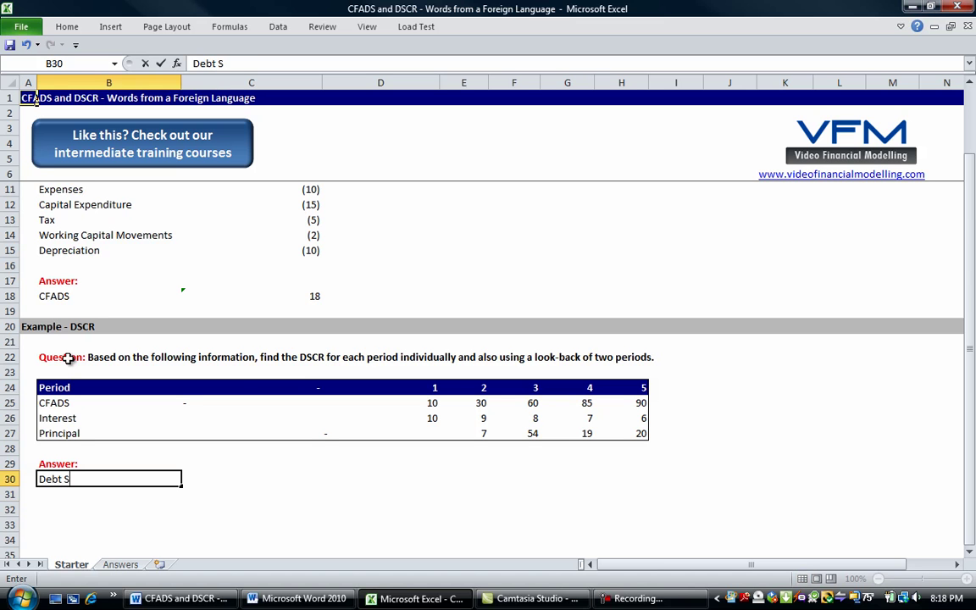
pyautogui.write('ervice')
pyautogui.press('Return')
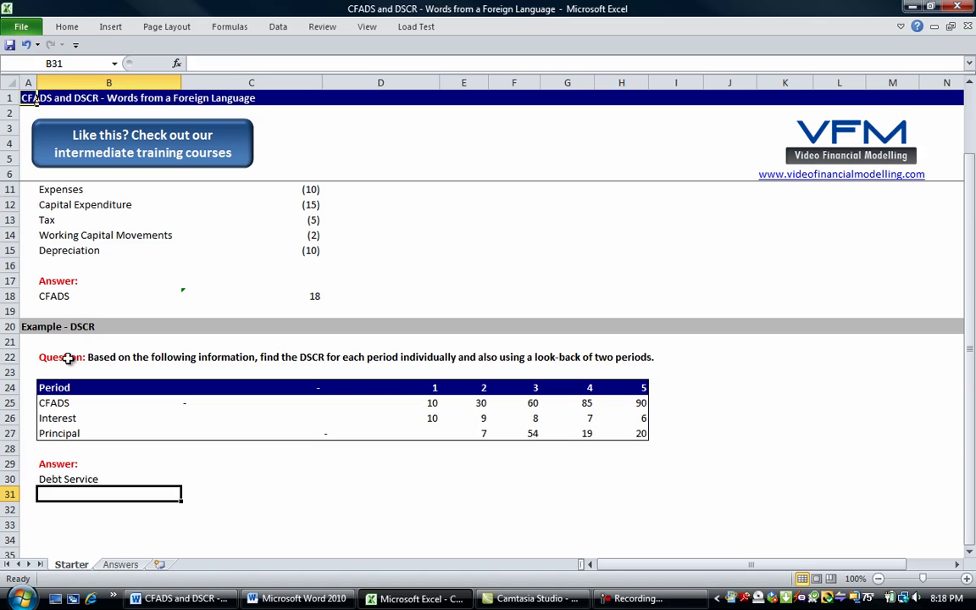
# Step: Calculate period 1 debt service in D30 as the sum of interest and principal, D26:D27
pyautogui.press('Up')
pyautogui.press('Right')
pyautogui.press('Right')
pyautogui.press('Right')
pyautogui.press('Left')
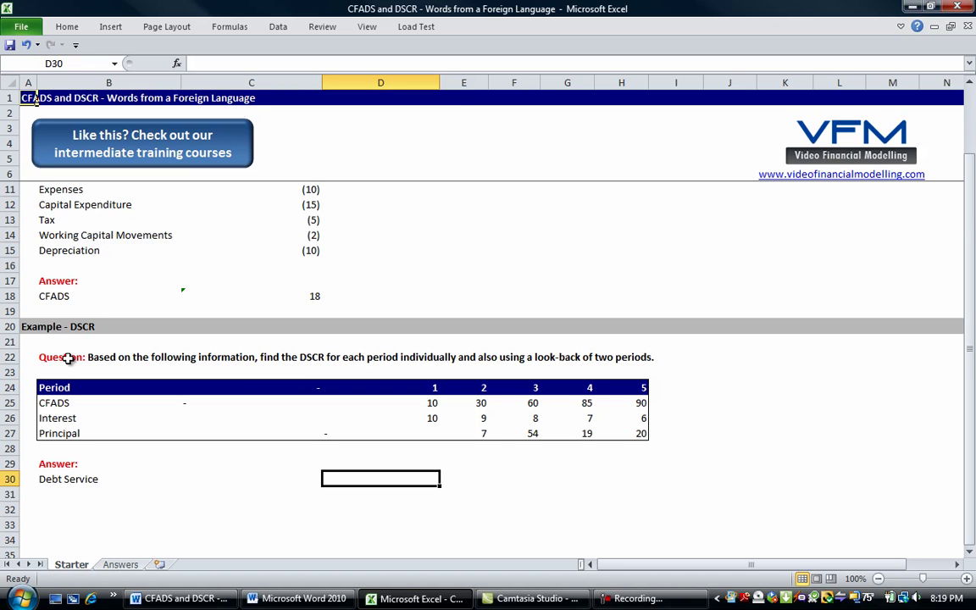
pyautogui.write('=s')
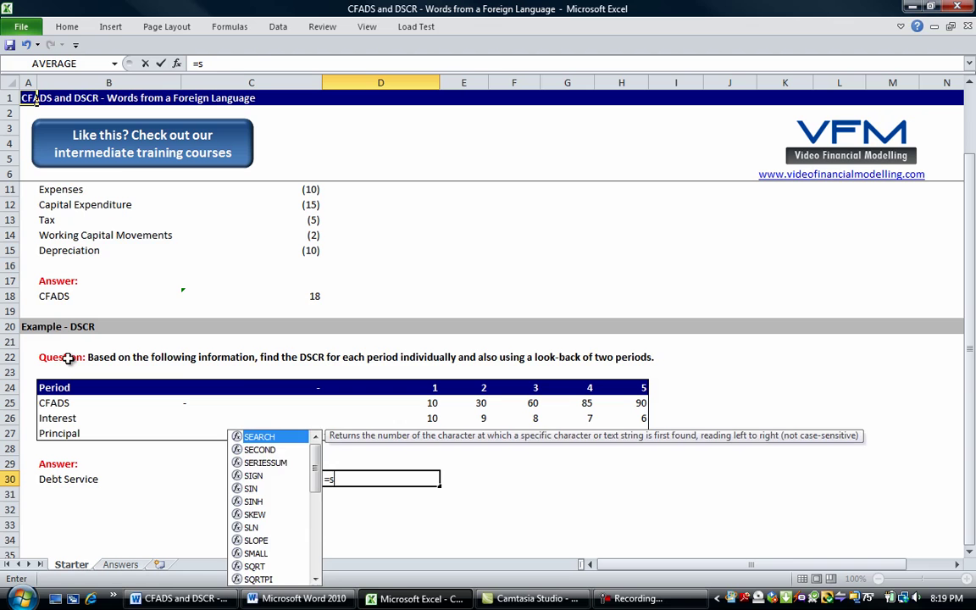
pyautogui.write('um(')
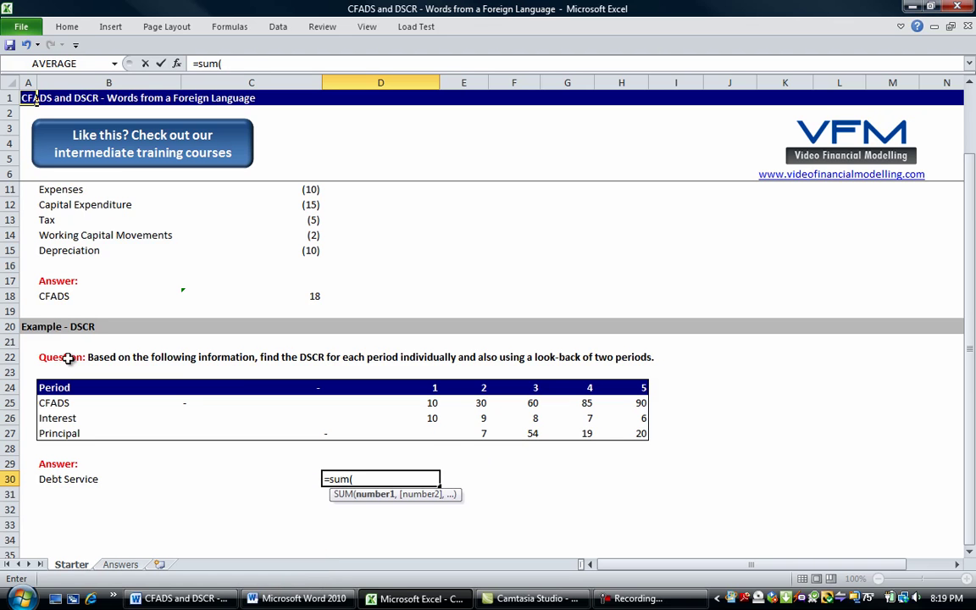
pyautogui.press('Up')
pyautogui.press('Up')
pyautogui.press('Up')
pyautogui.press('Up')
pyautogui.hotkey('shift', 'Down')
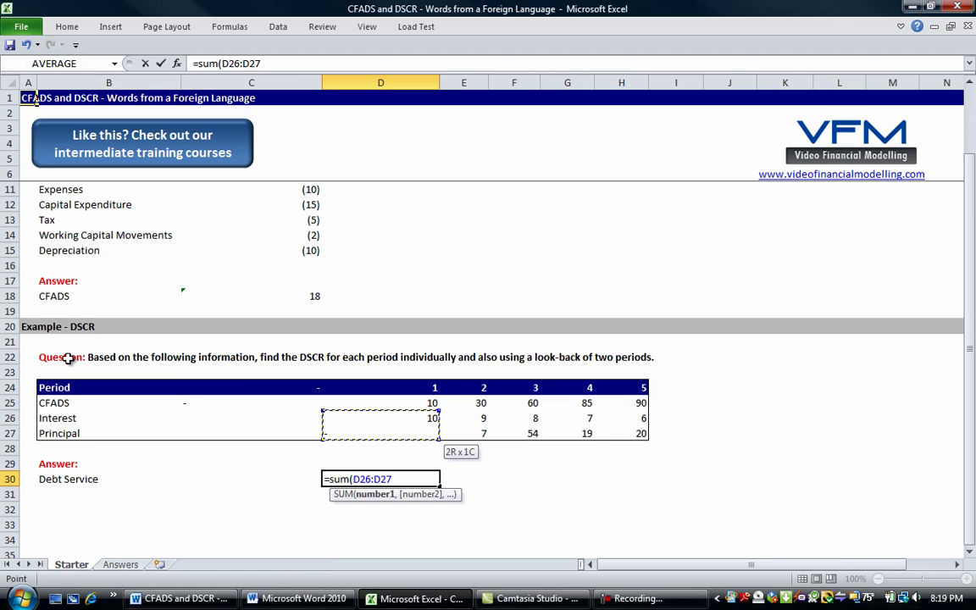
pyautogui.write(')')
pyautogui.press('Return')
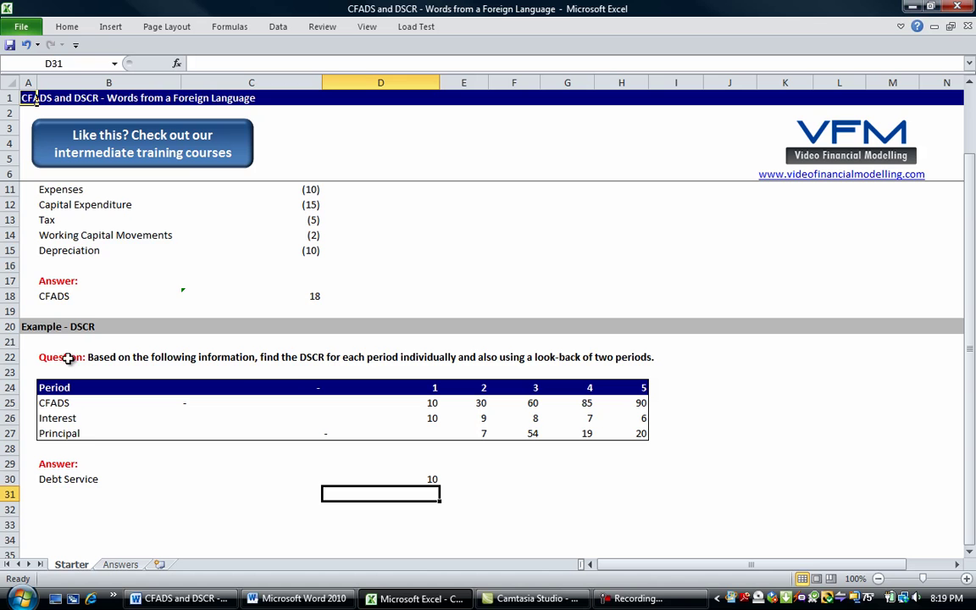
# Step: Fill the debt service formula from D30 across to H30 for periods 2 to 5
pyautogui.click(386, 478)
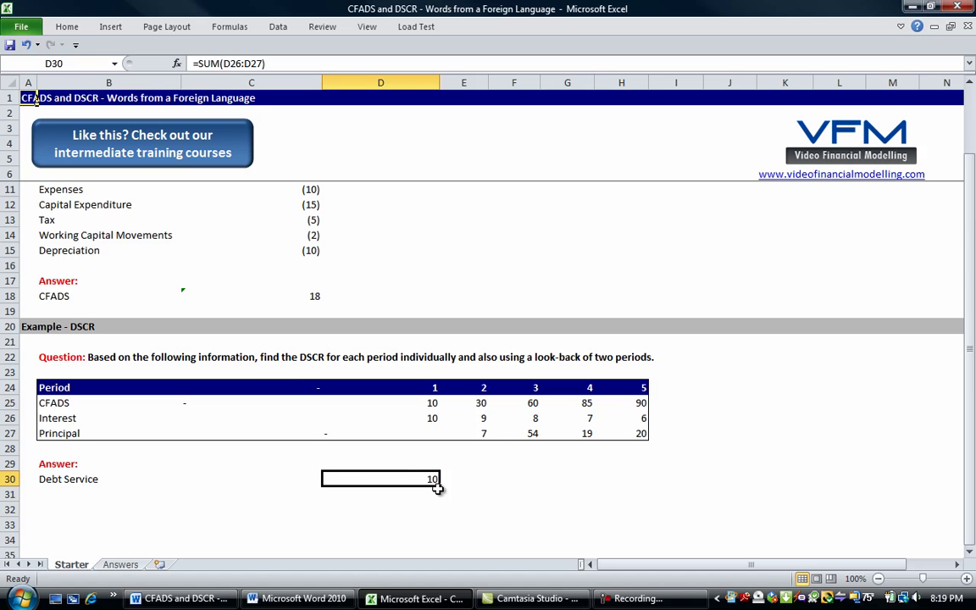
pyautogui.moveTo(439, 488); pyautogui.dragTo(641, 499)
pyautogui.hotkey('shift', 'BackSpace')
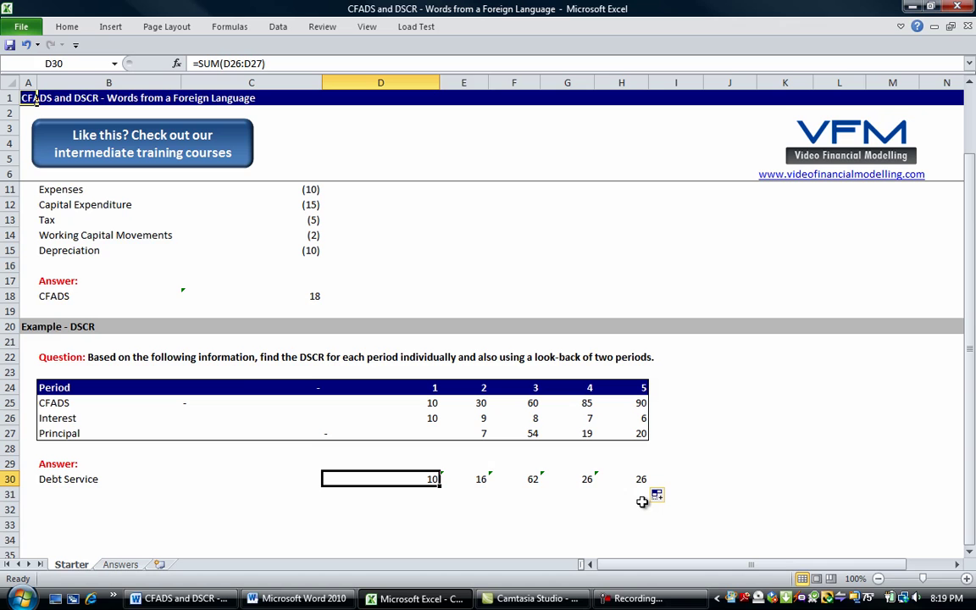
pyautogui.hotkey('shift', 'Right')
pyautogui.hotkey('shift', 'Right')
pyautogui.hotkey('shift', 'Right')
pyautogui.hotkey('shift', 'Right')
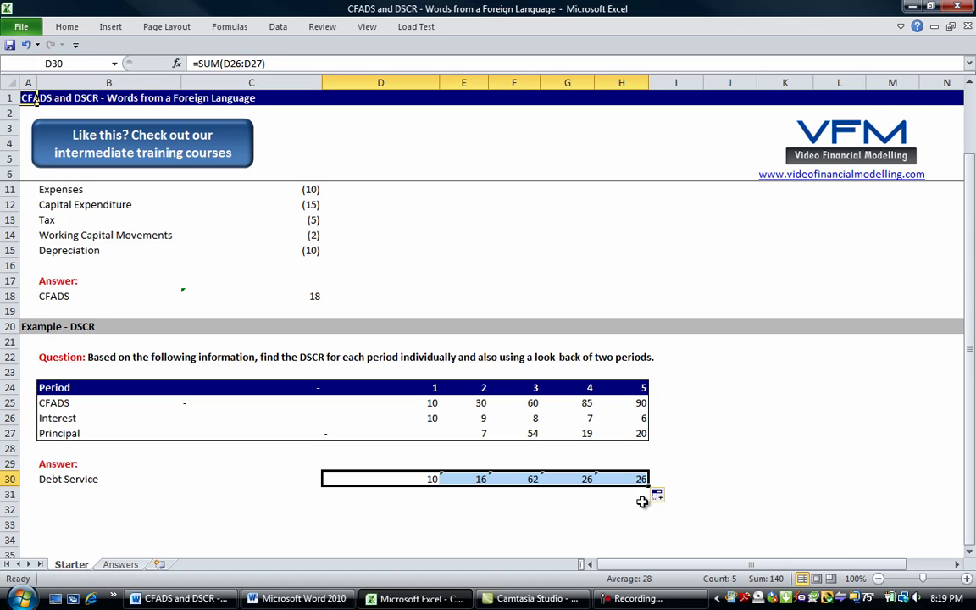
pyautogui.press('Escape')
# Step: Enter the label "DSCR for individual period" in B31, below the Debt Service label
pyautogui.press('Down')
pyautogui.press('Down')
pyautogui.press('Down')
pyautogui.press('Down')
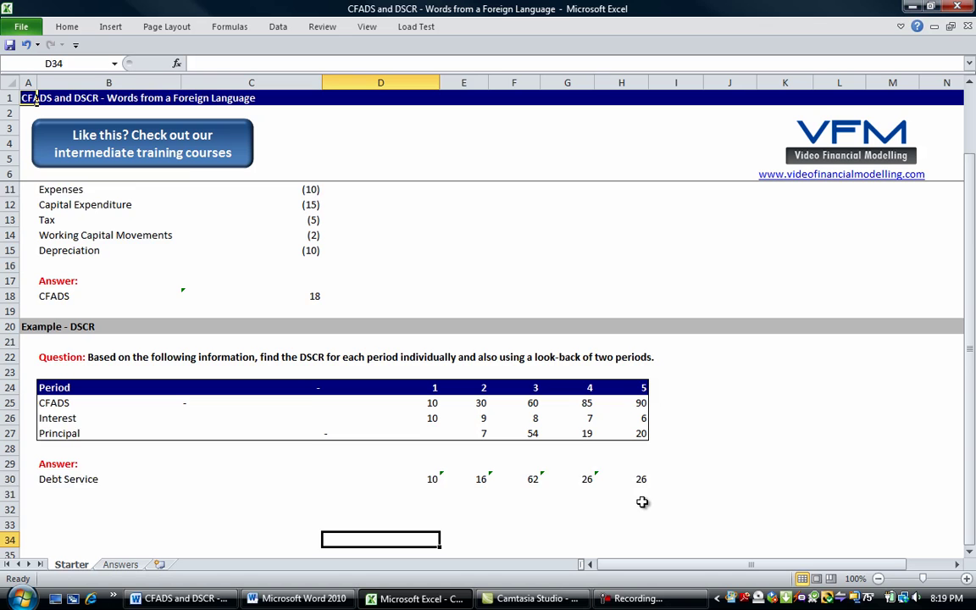
pyautogui.press('Down')
pyautogui.press('Down')
pyautogui.press('Up')
pyautogui.press('Up')
pyautogui.press('Up')
pyautogui.press('Up')
pyautogui.press('Up')
pyautogui.press('Left')
pyautogui.press('Left')
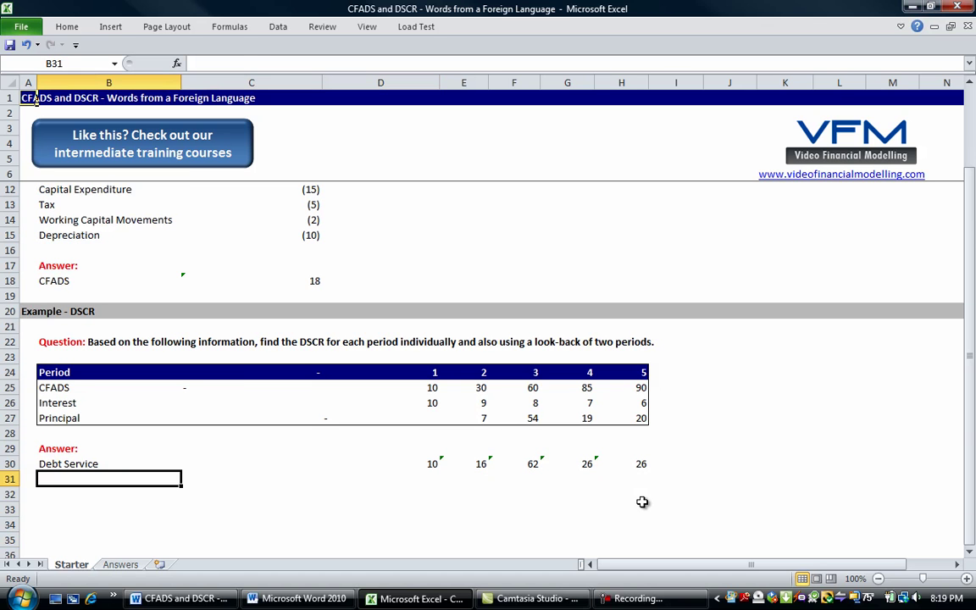
pyautogui.write('DSCR')
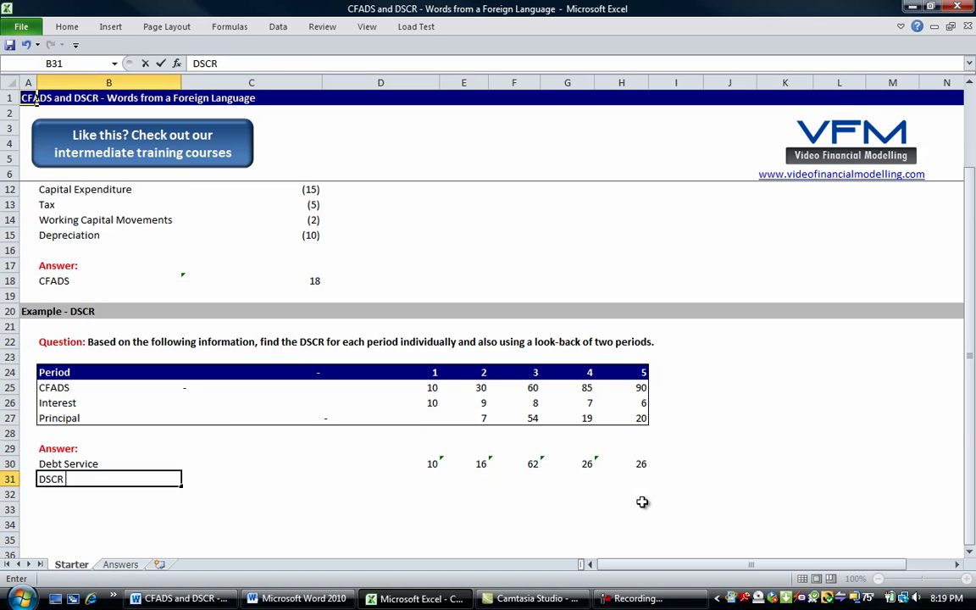
pyautogui.write(' for individual perio')
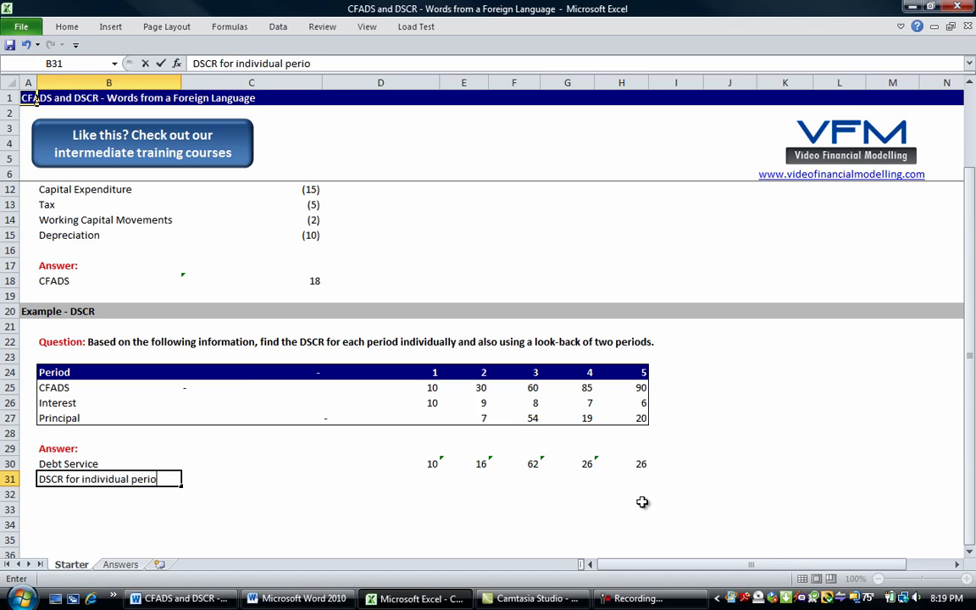
pyautogui.write('d')
pyautogui.press('Return')
# Step: Calculate the period 1 DSCR in D31 by dividing CFADS by debt service, =D25/D30
pyautogui.press('Up')
pyautogui.press('Right')
pyautogui.press('Right')
pyautogui.press('Right')
pyautogui.press('Left')
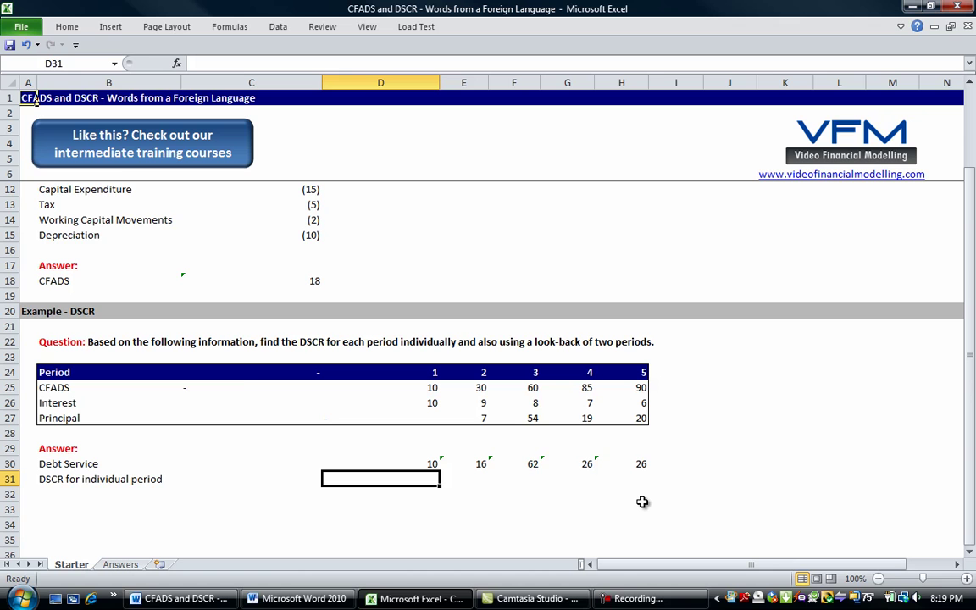
pyautogui.write('=')
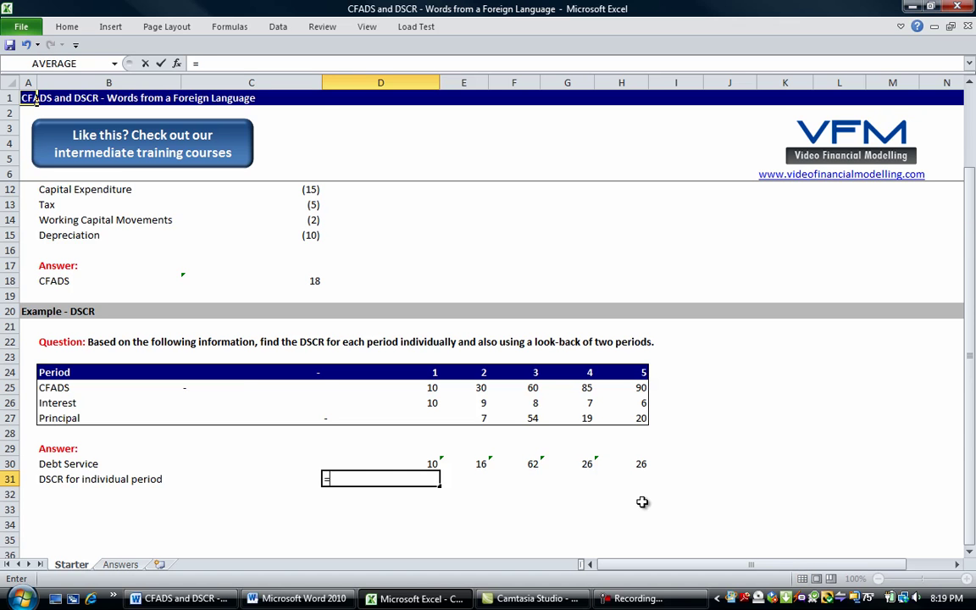
pyautogui.press('Up')
pyautogui.press('Up')
pyautogui.press('Up')
pyautogui.press('Up')
pyautogui.press('Up')
pyautogui.press('Up')
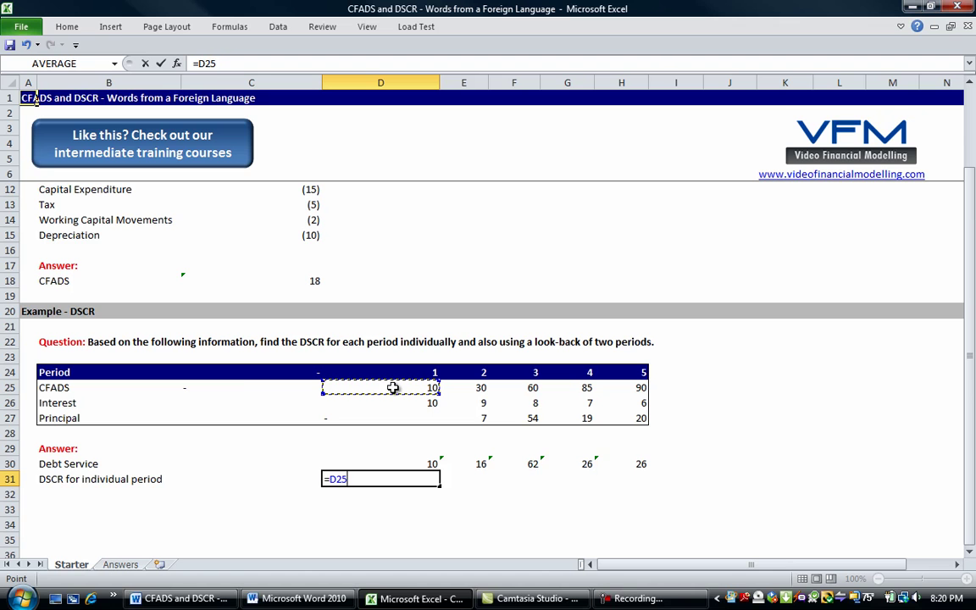
pyautogui.write('/D30')
pyautogui.press('Return')
# Step: Format the period 1 DSCR in D31 to show two decimal places
pyautogui.press('Up')
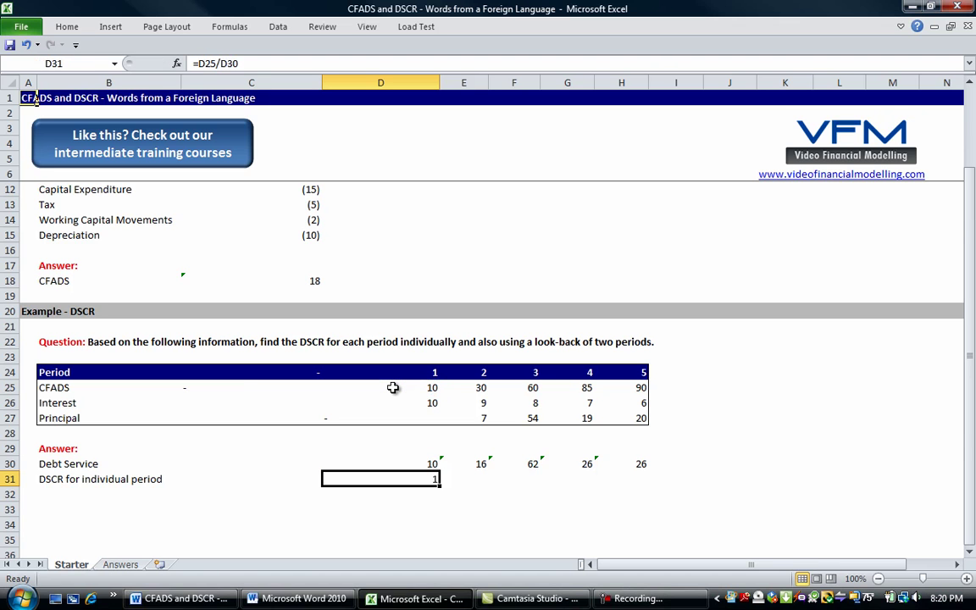
pyautogui.click(67, 27)
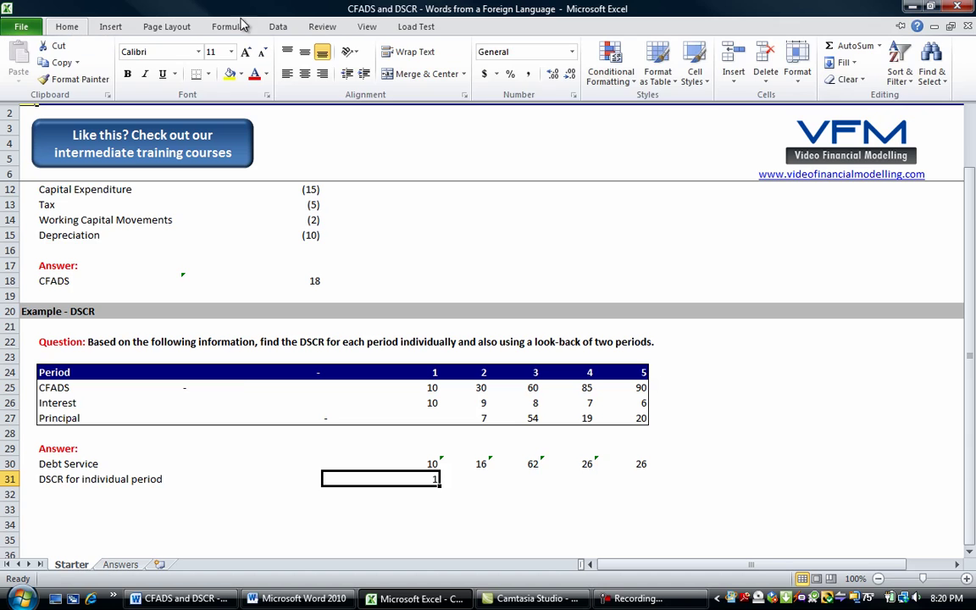
pyautogui.click(552, 74)
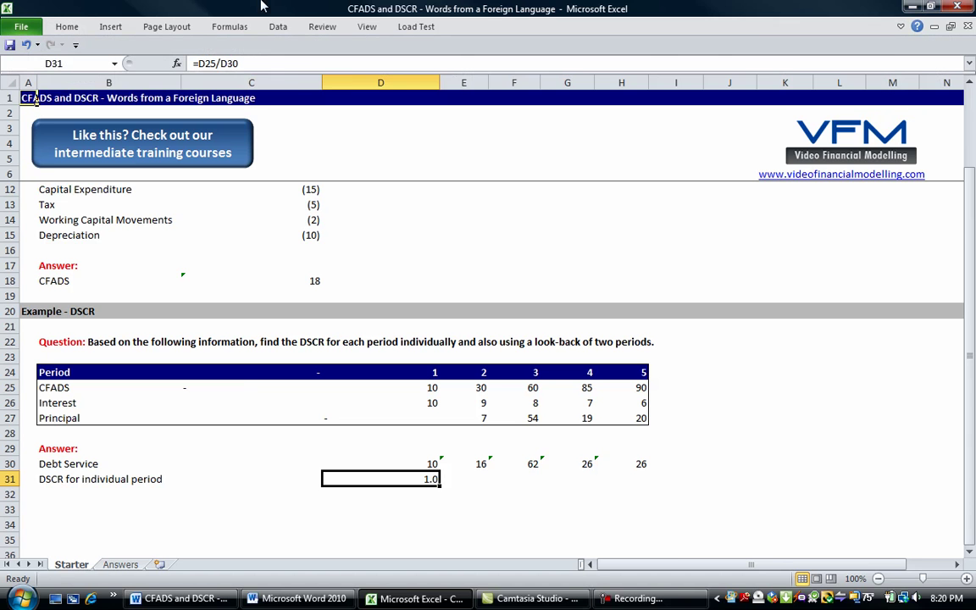
pyautogui.click(67, 27)
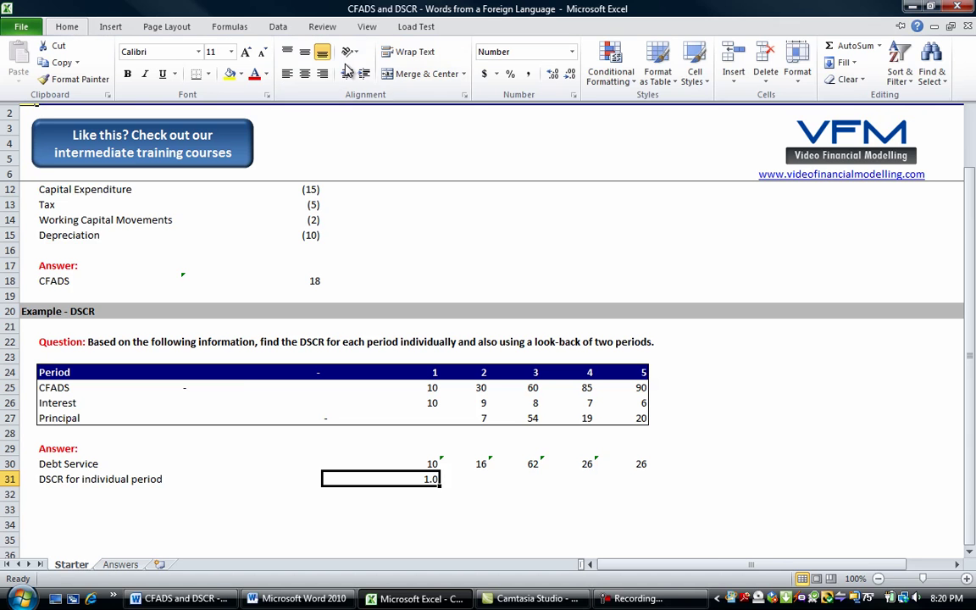
pyautogui.click(552, 74)
# Step: Fill the individual-period DSCR formula from D31 across to H31 for periods 2 to 5
pyautogui.press('Right')
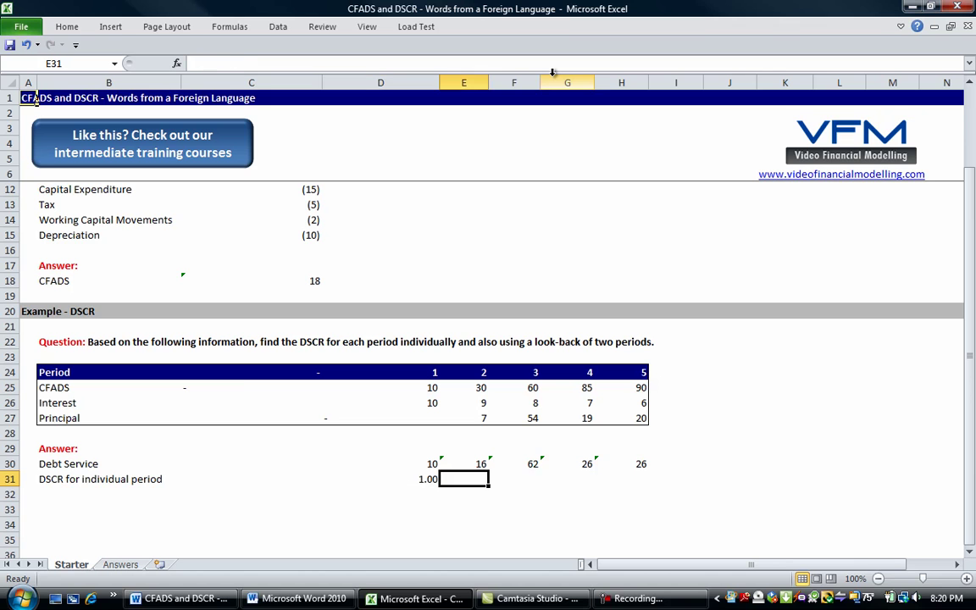
pyautogui.press('Left')
pyautogui.hotkey('shift', 'Right')
pyautogui.hotkey('shift', 'Right')
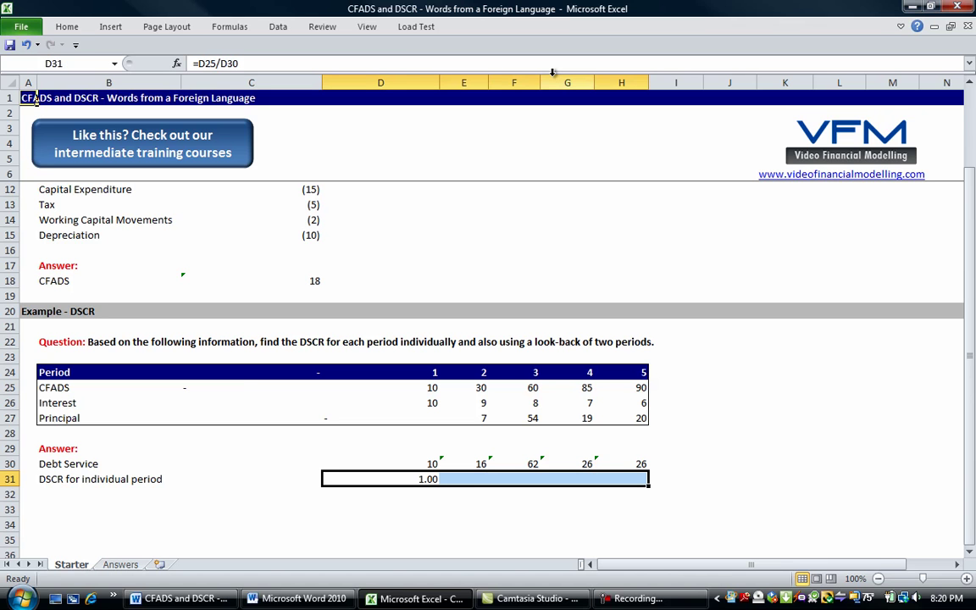
pyautogui.hotkey('ctrl', 'r')
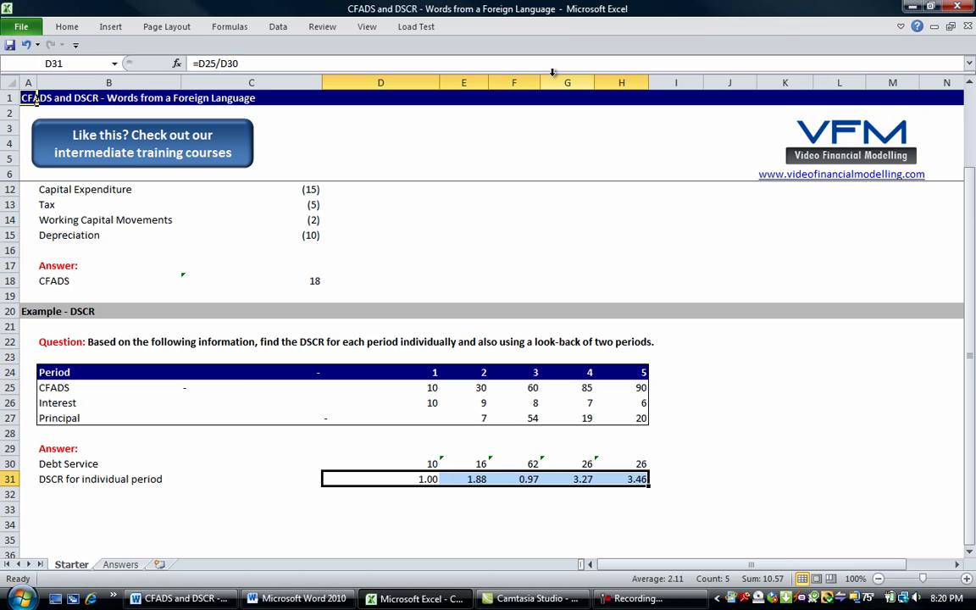
# Step: Highlight the period 3 DSCR in F31 with a yellow fill
pyautogui.press('Down')
pyautogui.press('Down')
pyautogui.press('Down')
pyautogui.press('Up')
pyautogui.press('Up')
pyautogui.press('Up')
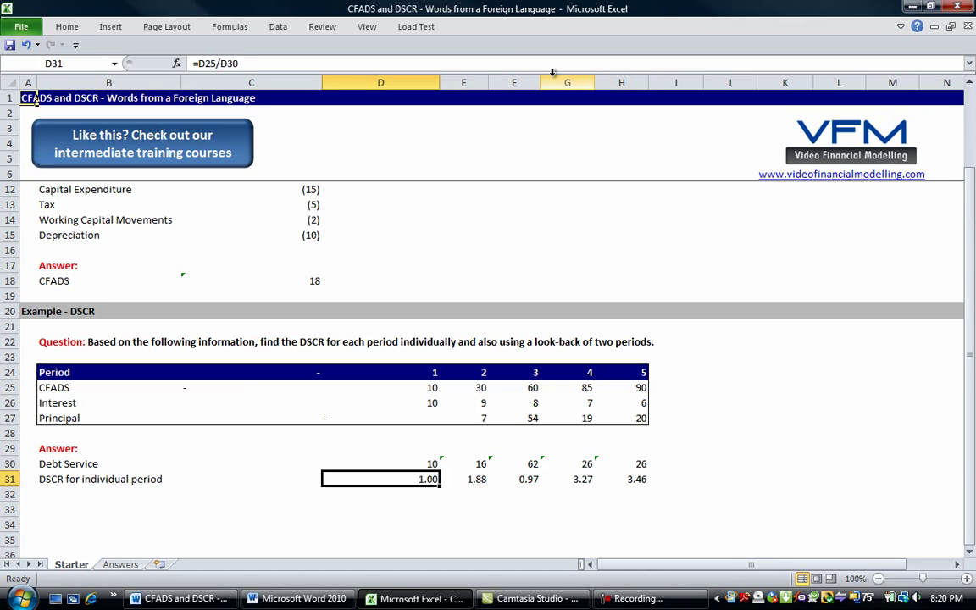
pyautogui.press('Right')
pyautogui.press('Right')
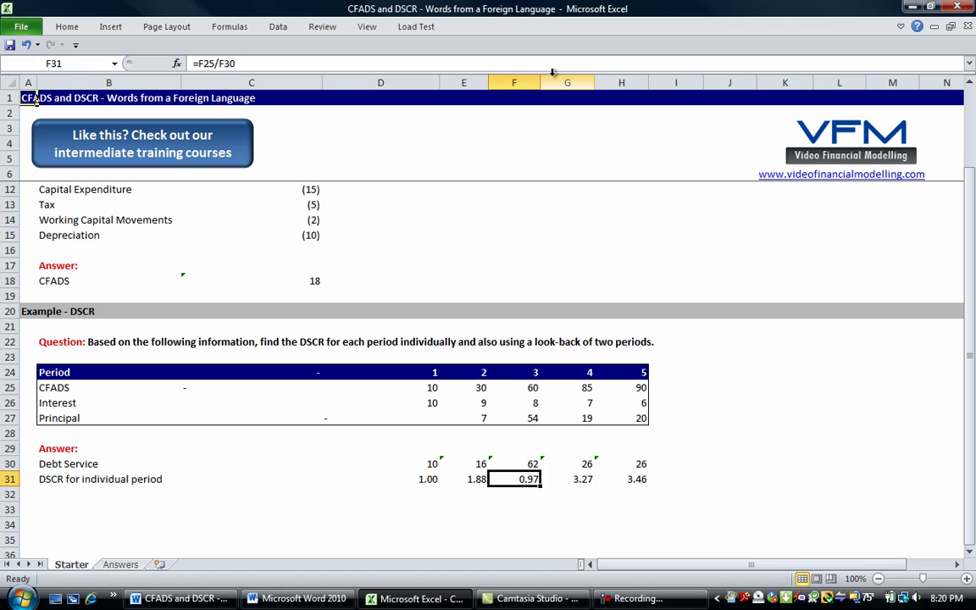
pyautogui.press('F4')
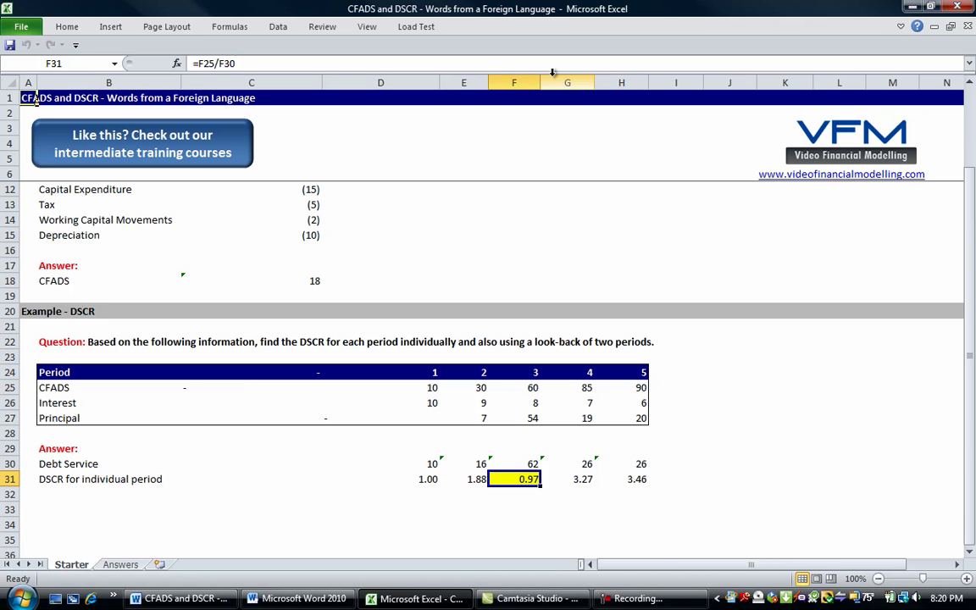
pyautogui.press('Right')
pyautogui.press('F4')
pyautogui.hotkey('ctrl', 'z')
# Step: Examine period 3's debt service, CFADS, interest and principal in column F that feed its DSCR
pyautogui.press('Left')
pyautogui.press('Up')
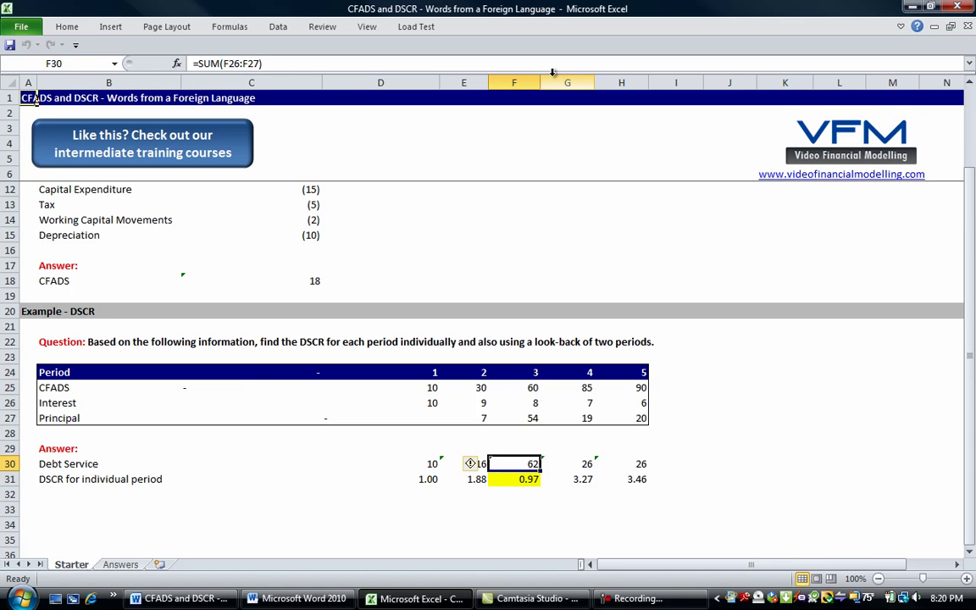
pyautogui.press('Up')
pyautogui.press('Up')
pyautogui.press('Up')
pyautogui.press('Up')
pyautogui.press('Up')
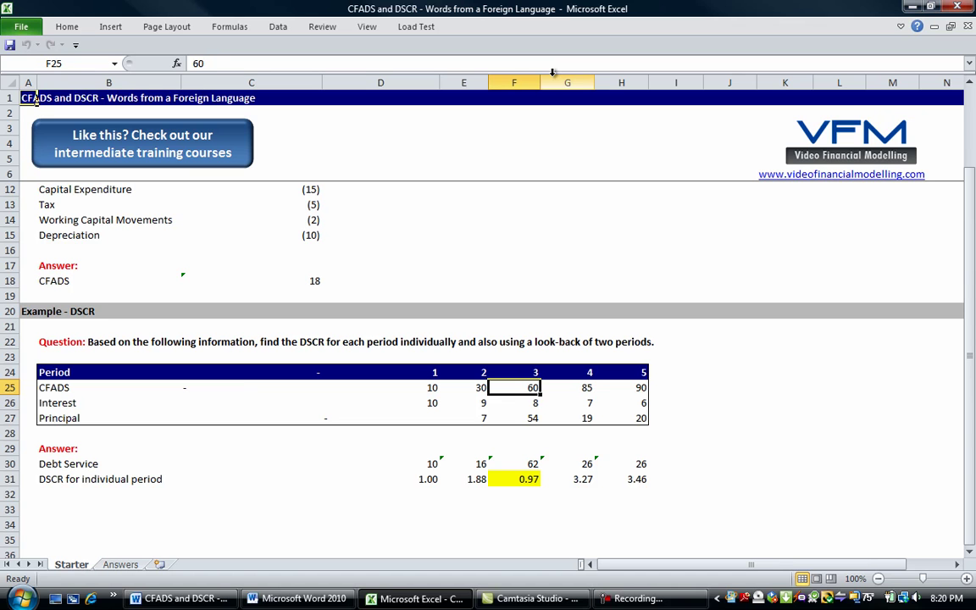
pyautogui.press('Down')
pyautogui.press('Down')
pyautogui.press('Down')
pyautogui.press('Down')
pyautogui.press('Down')
pyautogui.press('Down')
pyautogui.press('Down')
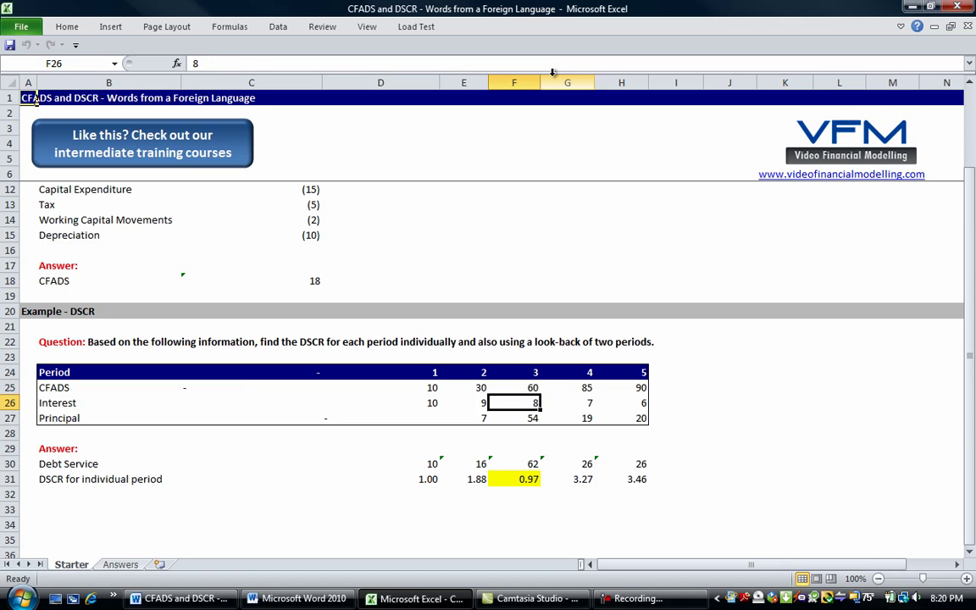
pyautogui.press('Up')
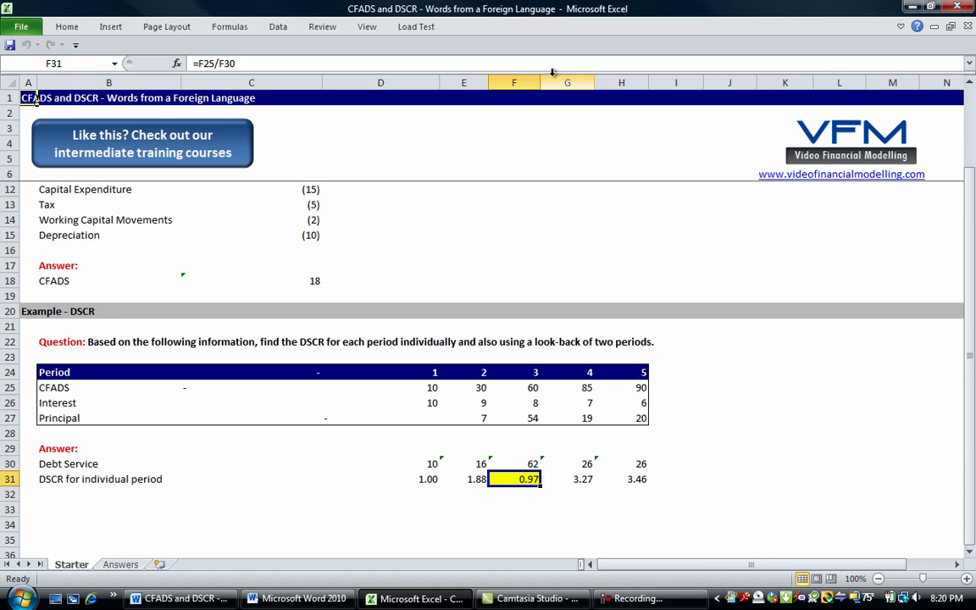
# Step: Enter the label "DSCR for a look-back of two periods" in B32
pyautogui.press('Down')
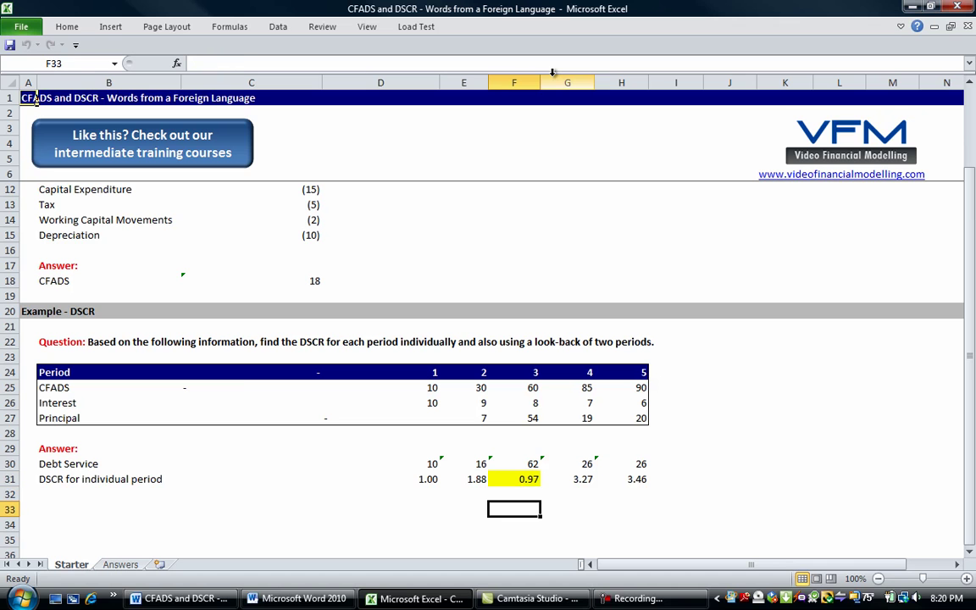
pyautogui.press('Left')
pyautogui.press('Left')
pyautogui.press('Left')
pyautogui.press('Left')
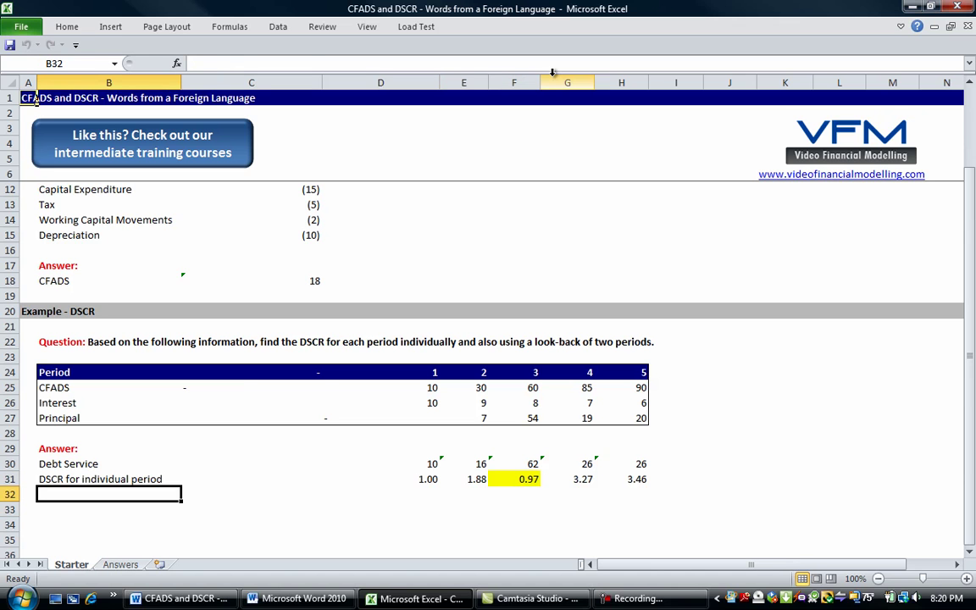
pyautogui.write('DSCR for ')
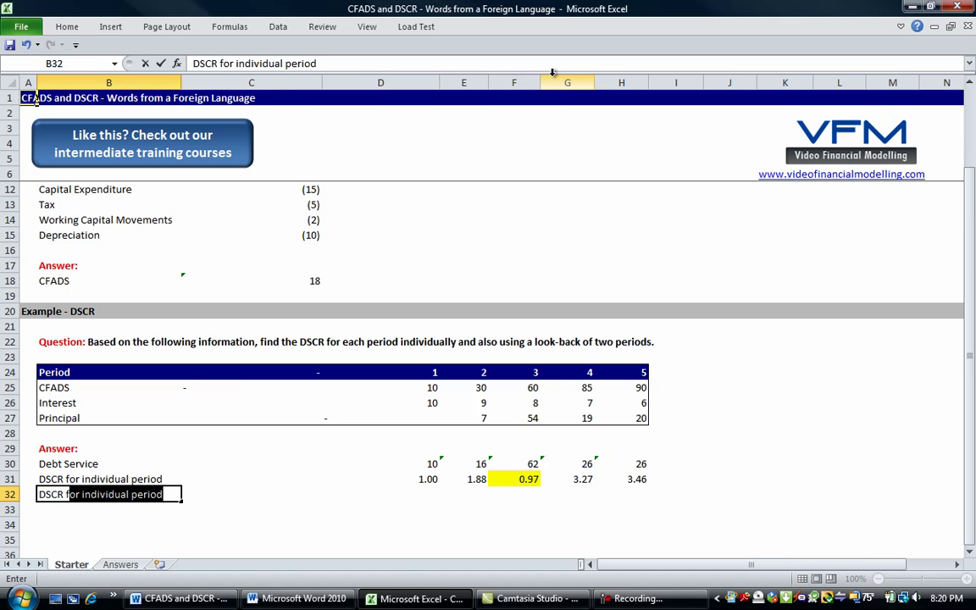
pyautogui.write('a loo')
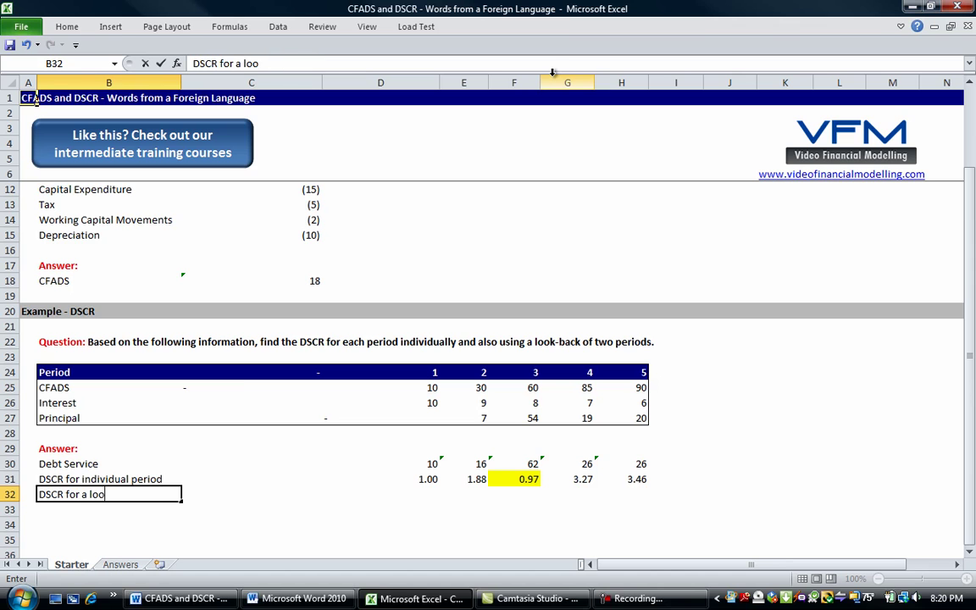
pyautogui.write('k-back of two periods')
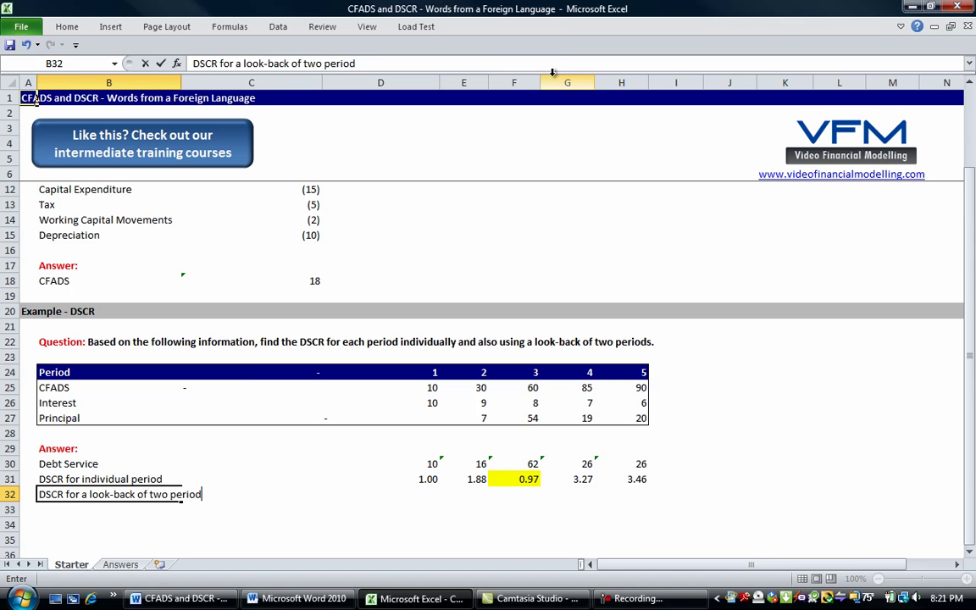
pyautogui.press('Return')
# Step: Calculate period 2's look-back DSCR in E32 with the formula =SUM(D25:E25)/SUM(D30:E30)
pyautogui.press('Up')
pyautogui.press('Right')
pyautogui.press('Right')
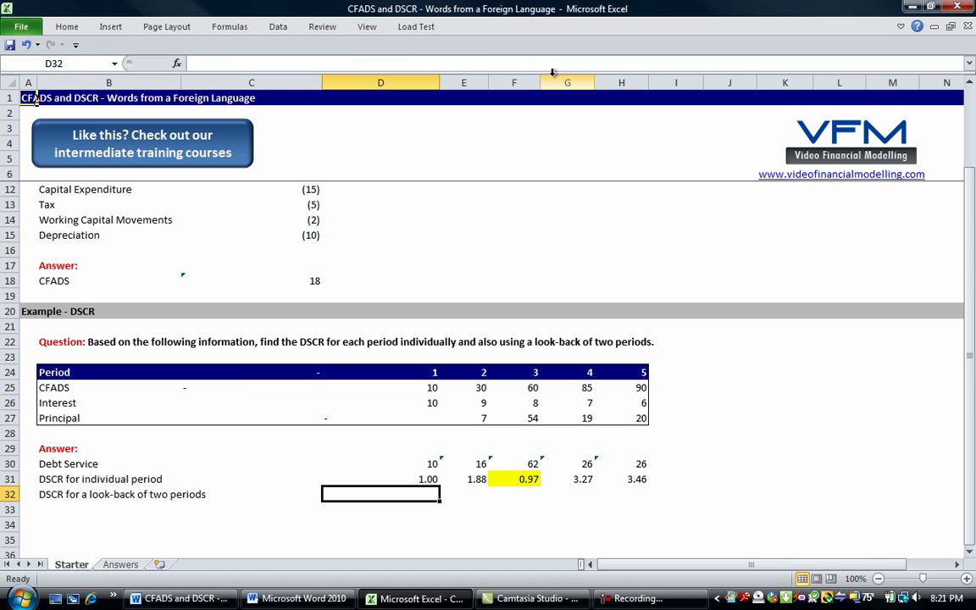
pyautogui.press('Right')
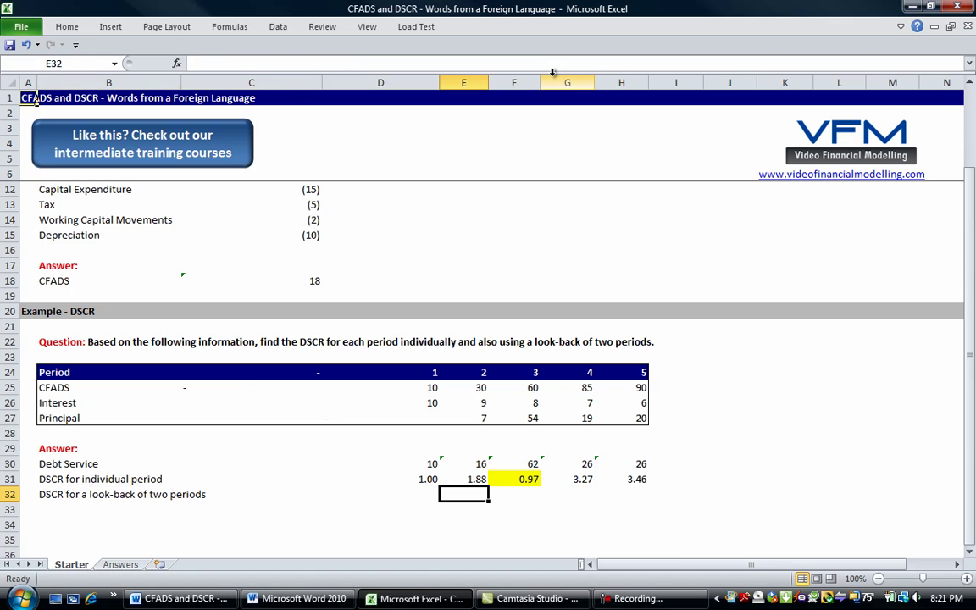
pyautogui.press('Right')
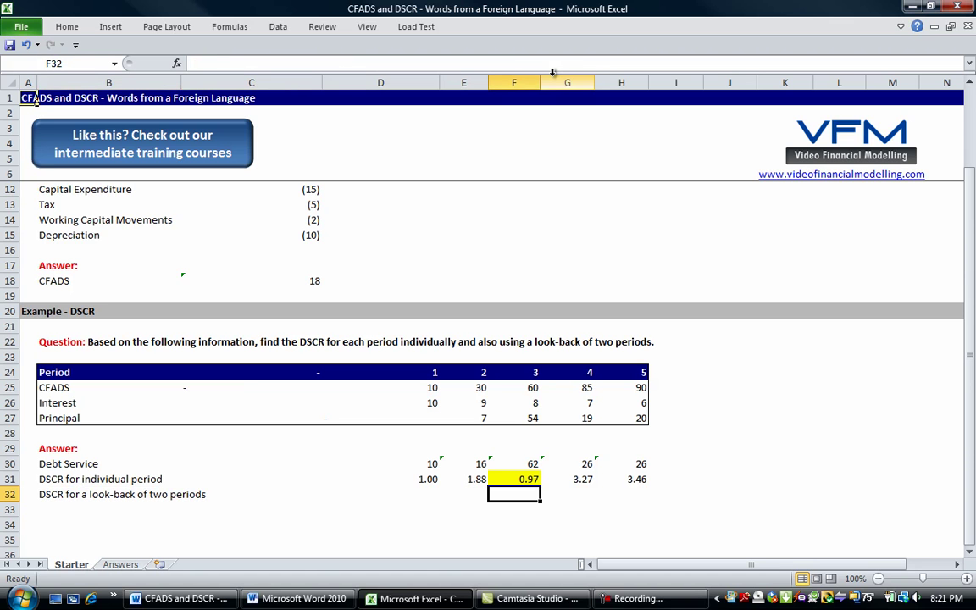
pyautogui.press('Left')
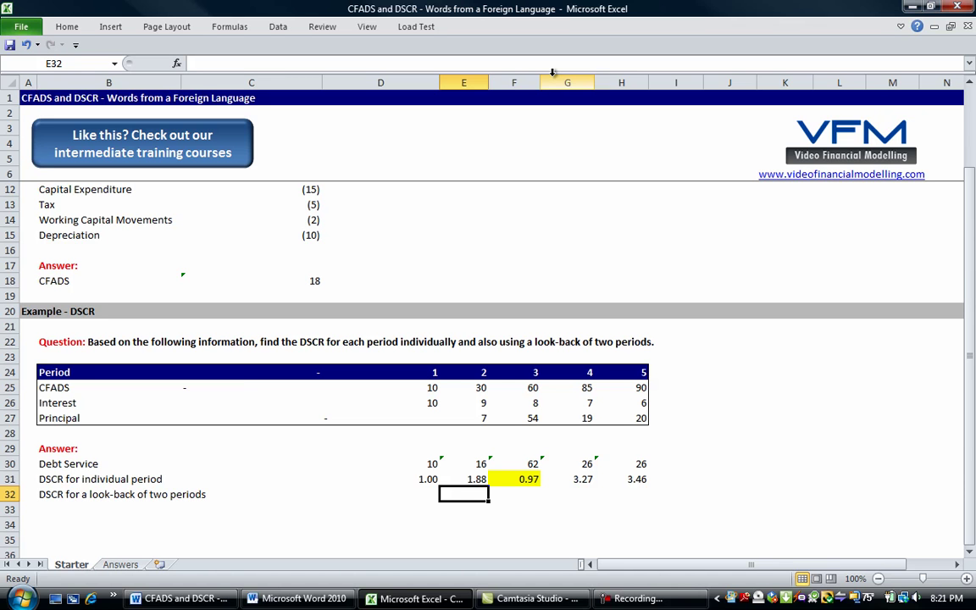
pyautogui.write('=')
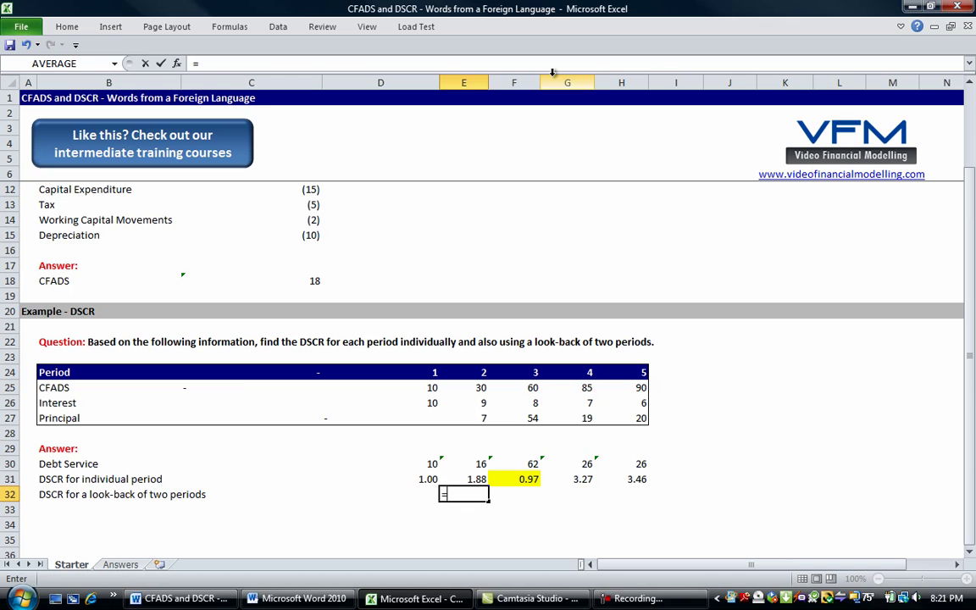
pyautogui.write('sum(')
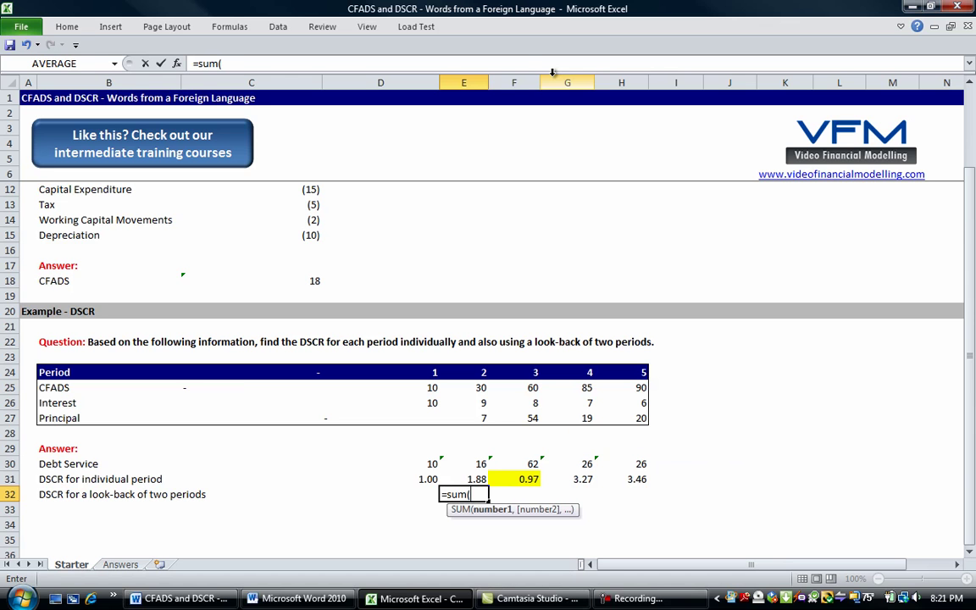
pyautogui.moveTo(479, 387); pyautogui.dragTo(429, 386)
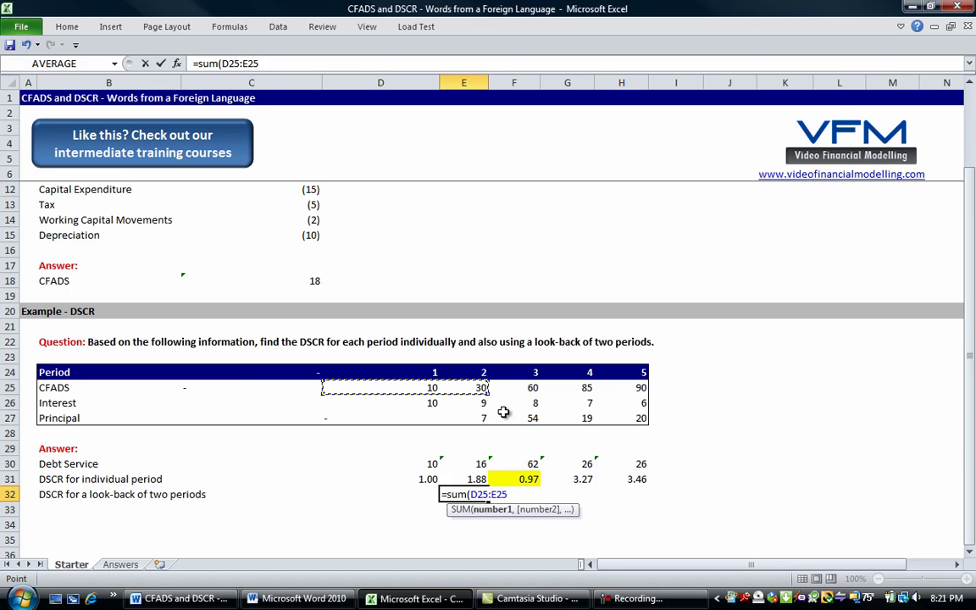
pyautogui.write(')/sum(')
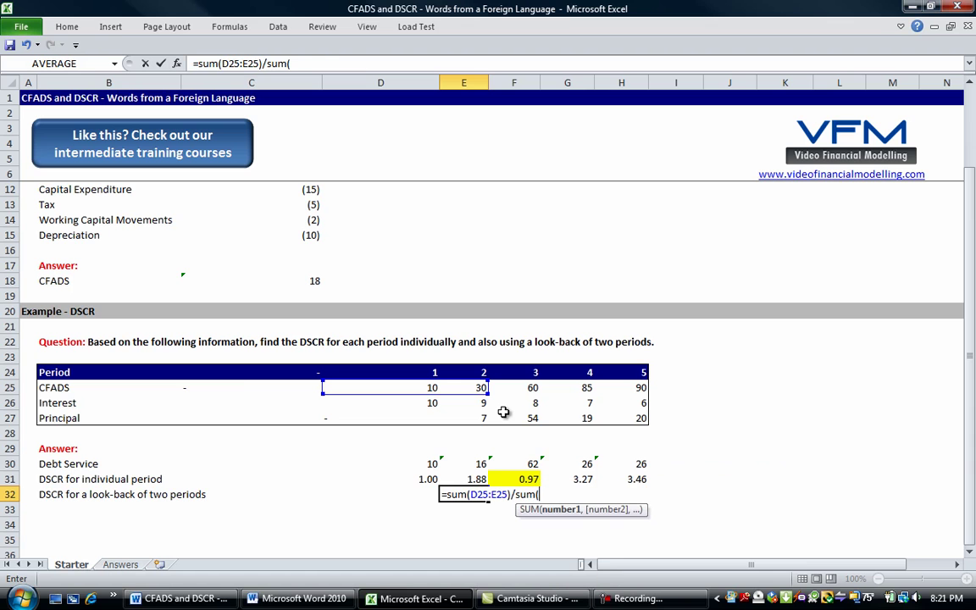
pyautogui.press('Up')
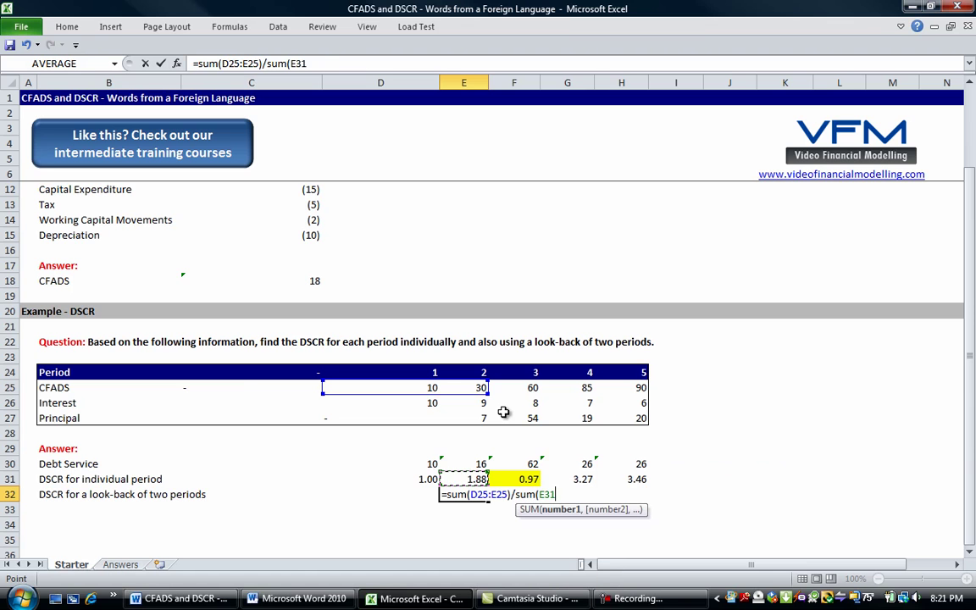
pyautogui.press('Up')
pyautogui.hotkey('shift', 'Left')
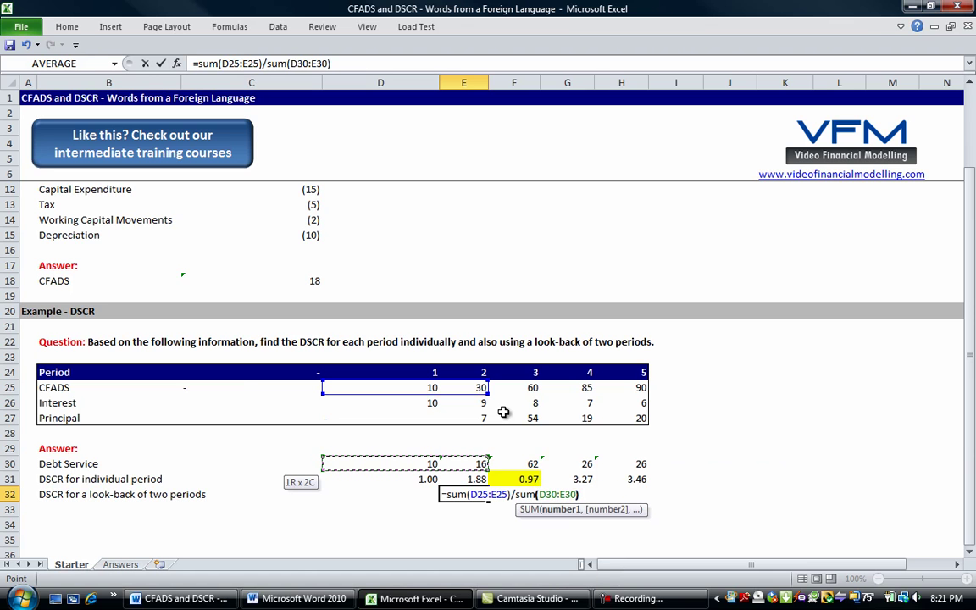
pyautogui.write(')')
pyautogui.press('Return')
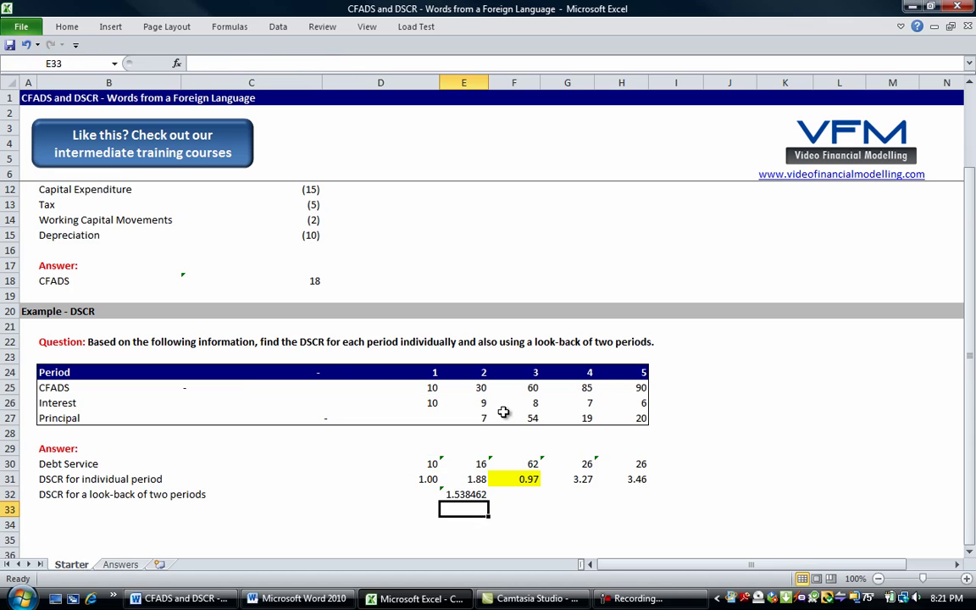
# Step: Fill the two-period look-back DSCR formula from E32 across to H32 for periods 3 to 5
pyautogui.press('Up')
pyautogui.hotkey('shift', 'Right')
pyautogui.hotkey('shift', 'Right')
pyautogui.hotkey('shift', 'Right')
pyautogui.hotkey('ctrl', 'r')
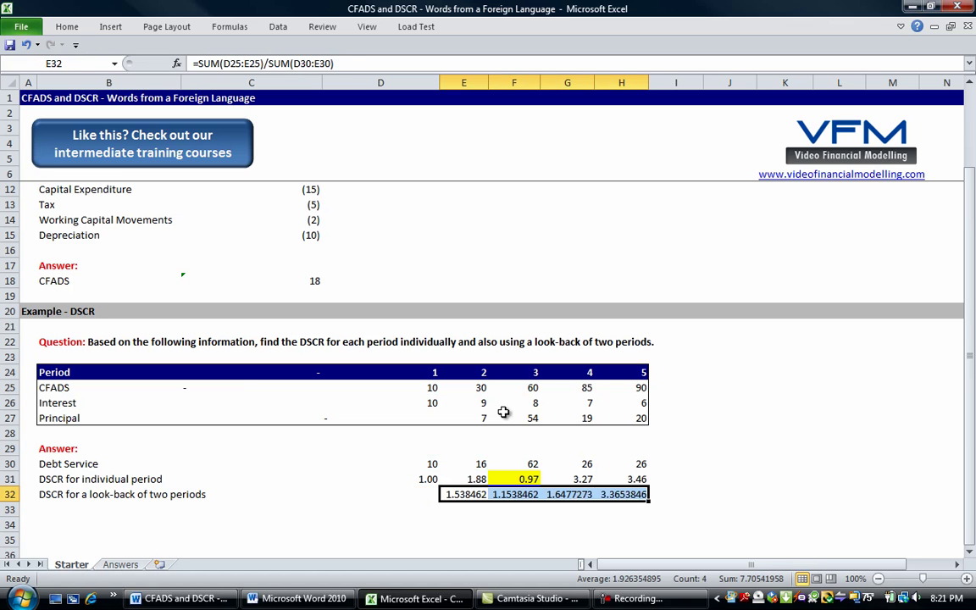
# Step: Highlight the period 3 look-back DSCR in F32 with a grey fill
pyautogui.press('Left')
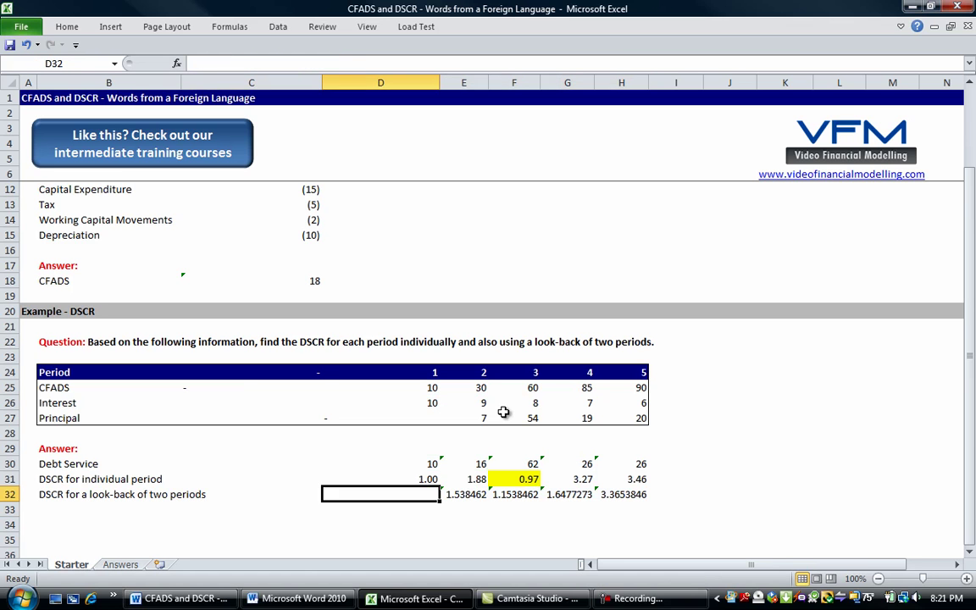
pyautogui.press('Right')
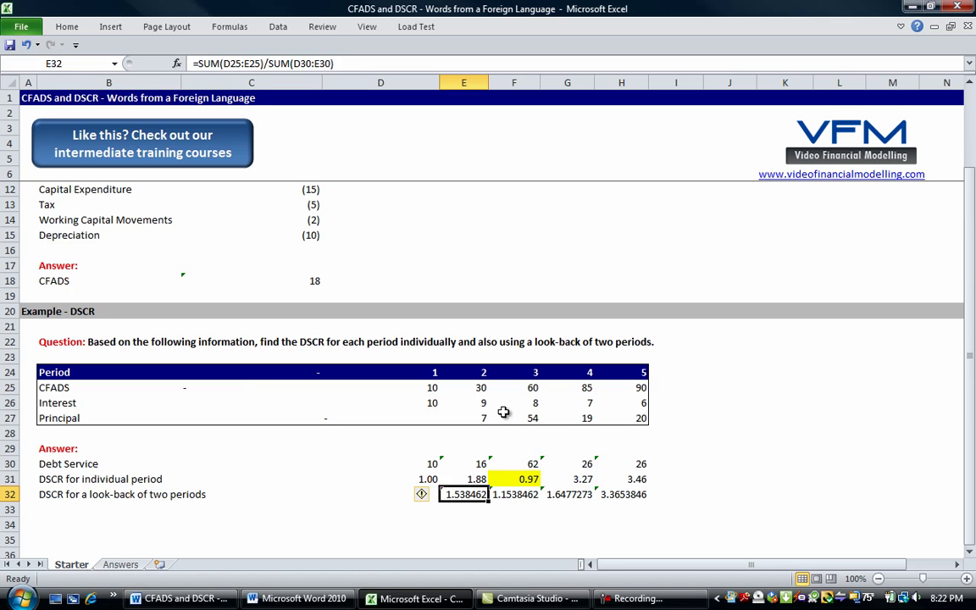
pyautogui.press('Right')
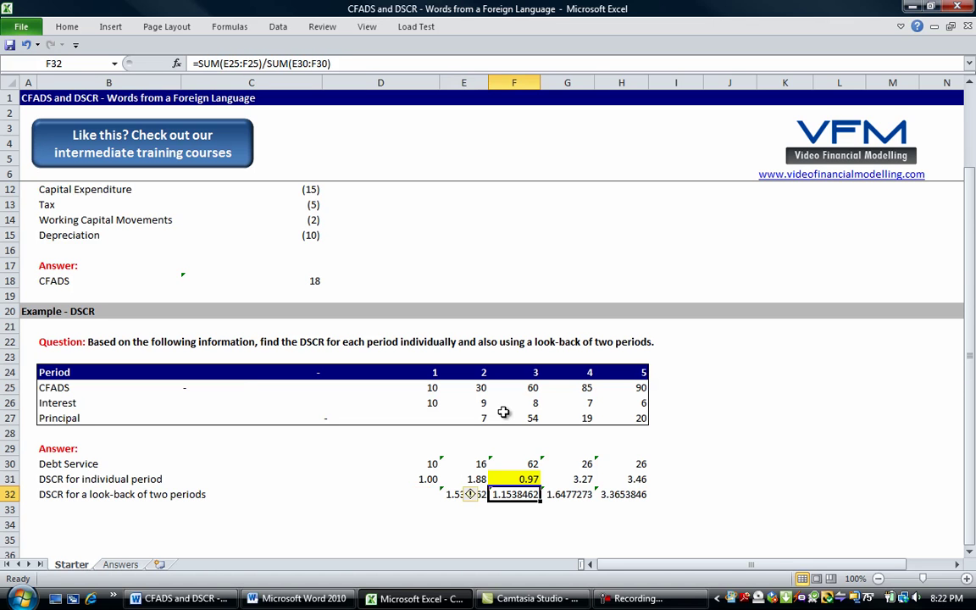
pyautogui.press('Left')
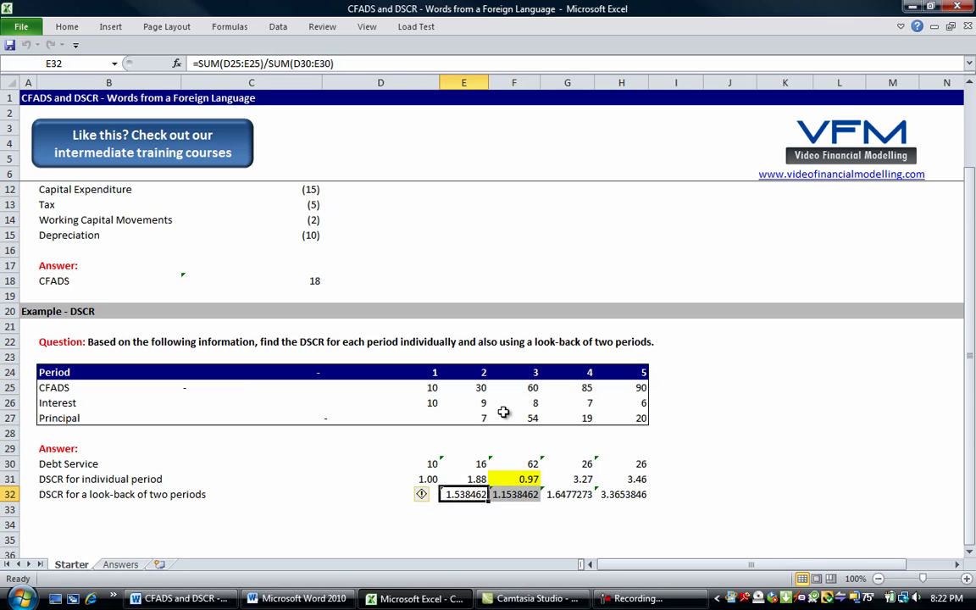
# Step: Compare the look-back DSCRs in row 32 with the individual-period DSCRs in row 31, especially for period 3
pyautogui.press('Right')
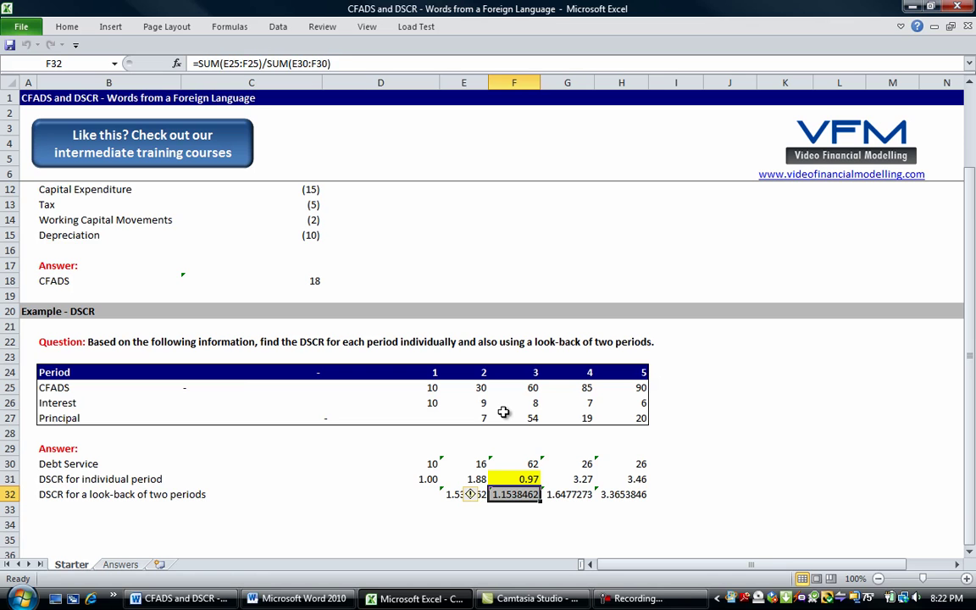
pyautogui.press('Up')
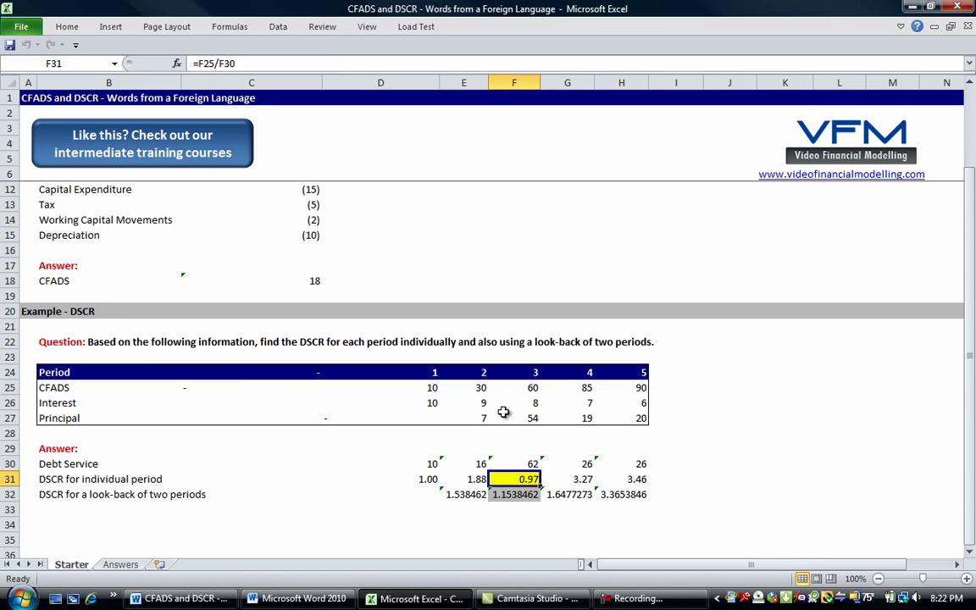
pyautogui.press('Down')
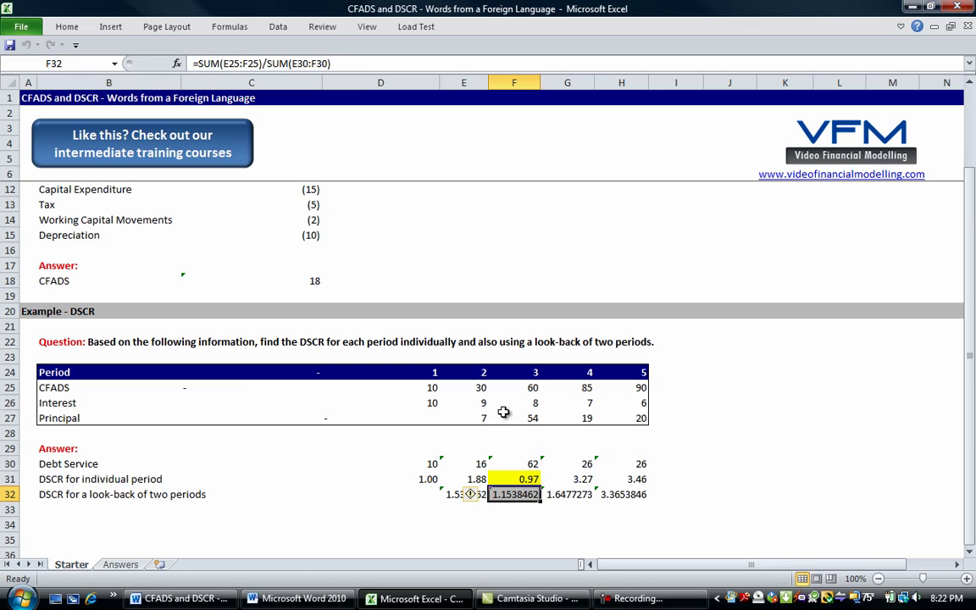
pyautogui.press('Left')
pyautogui.hotkey('shift', 'Right')
pyautogui.hotkey('shift', 'Right')
pyautogui.hotkey('shift', 'Right')
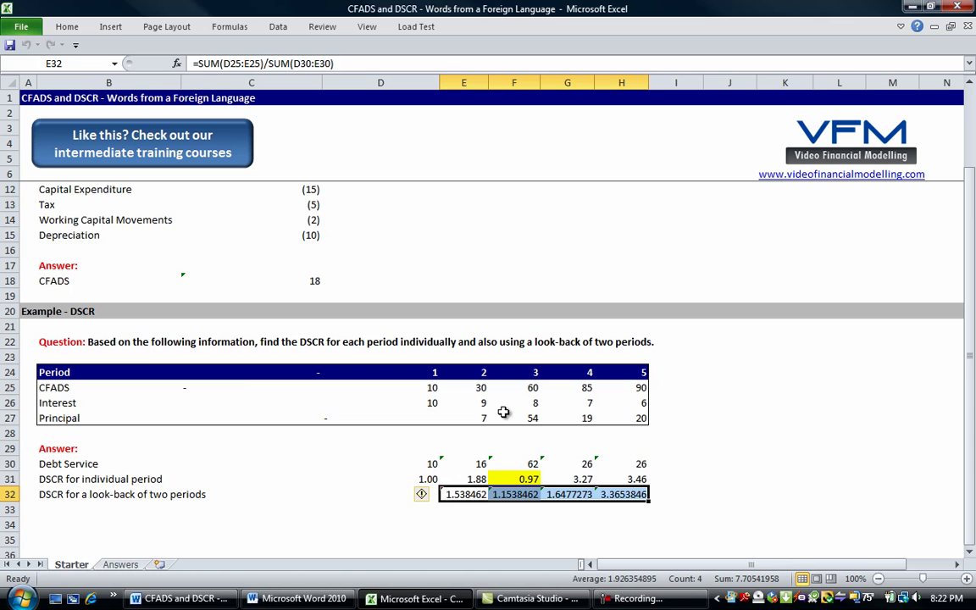
pyautogui.press('Up')
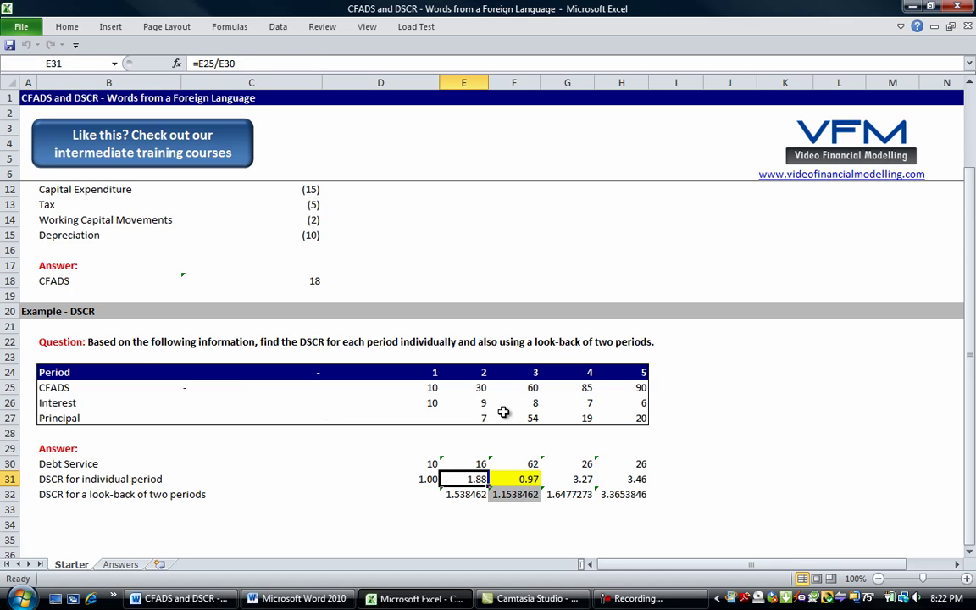
pyautogui.press('Left')
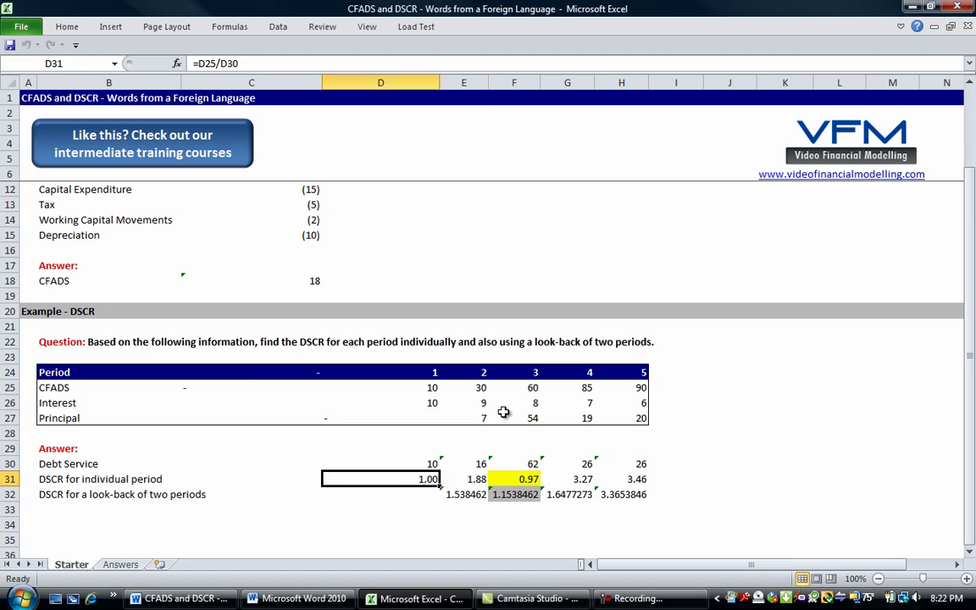